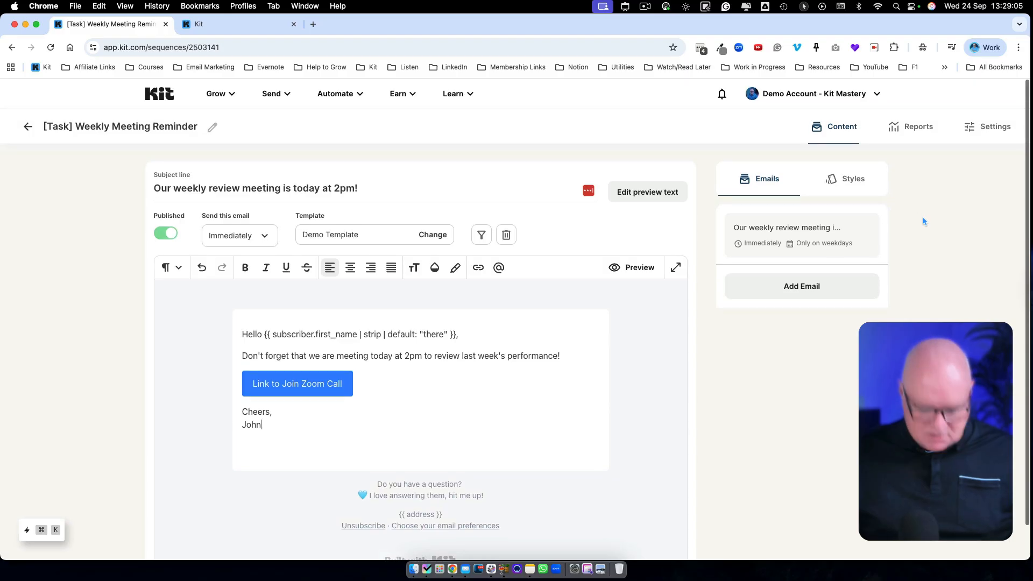
- In the [Task] Weekly Meeting Reminder sequence settings, enable subscribers to restart the sequence multiple times, update the sequence and return to its content
left_click(975, 133)
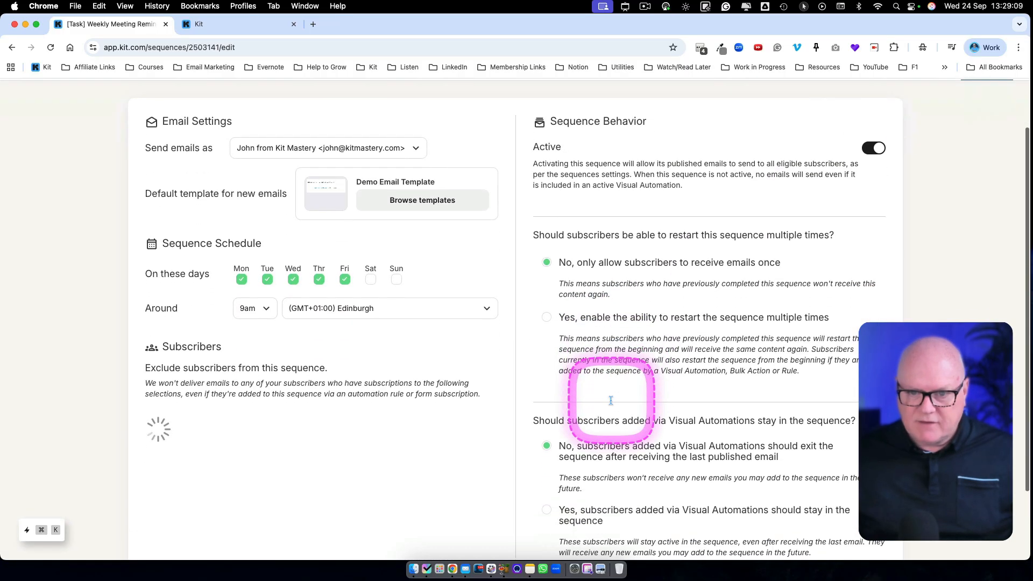
scroll(611, 401, "down", 5)
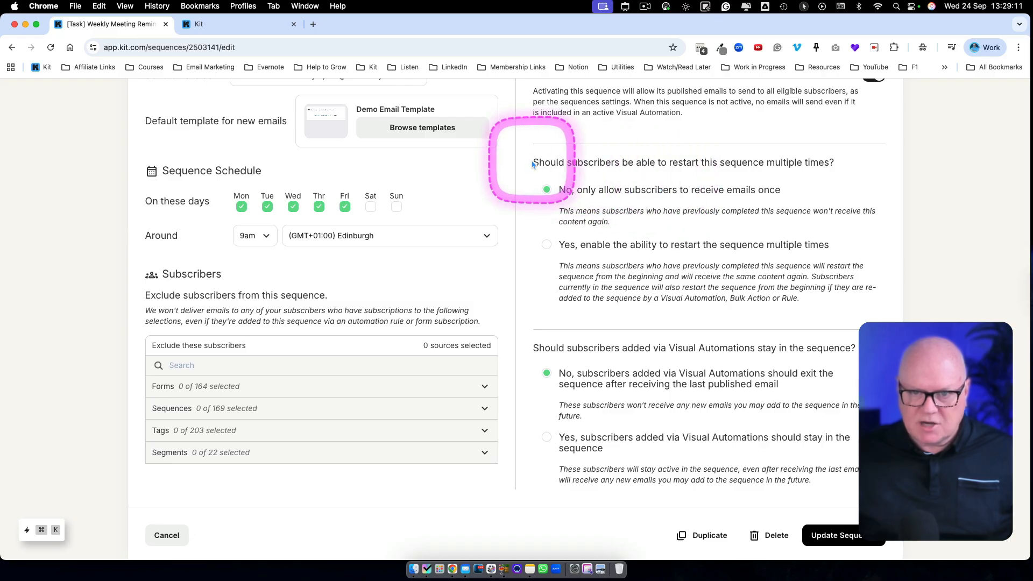
left_click_drag(532, 162, 833, 160)
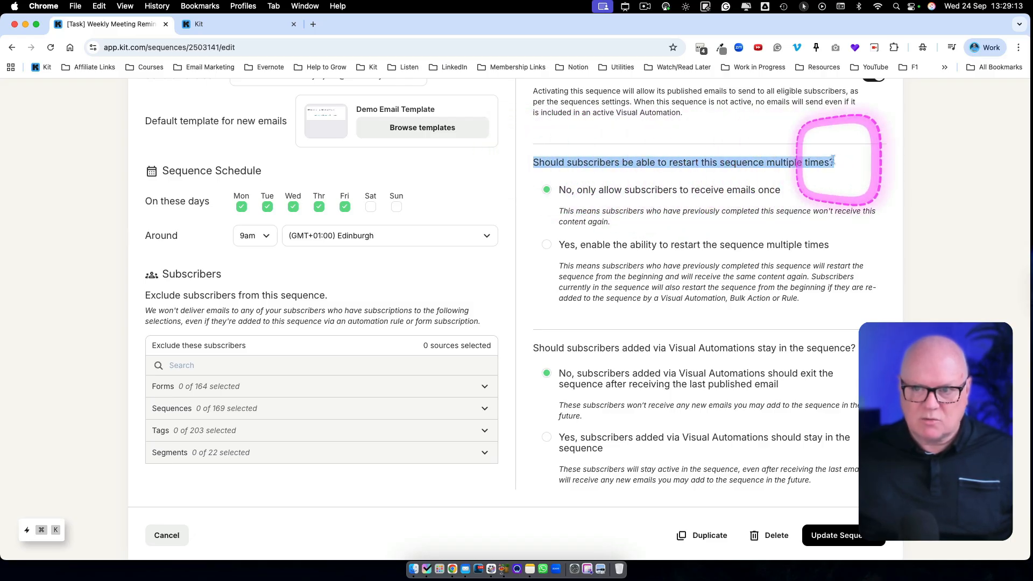
left_click(829, 162)
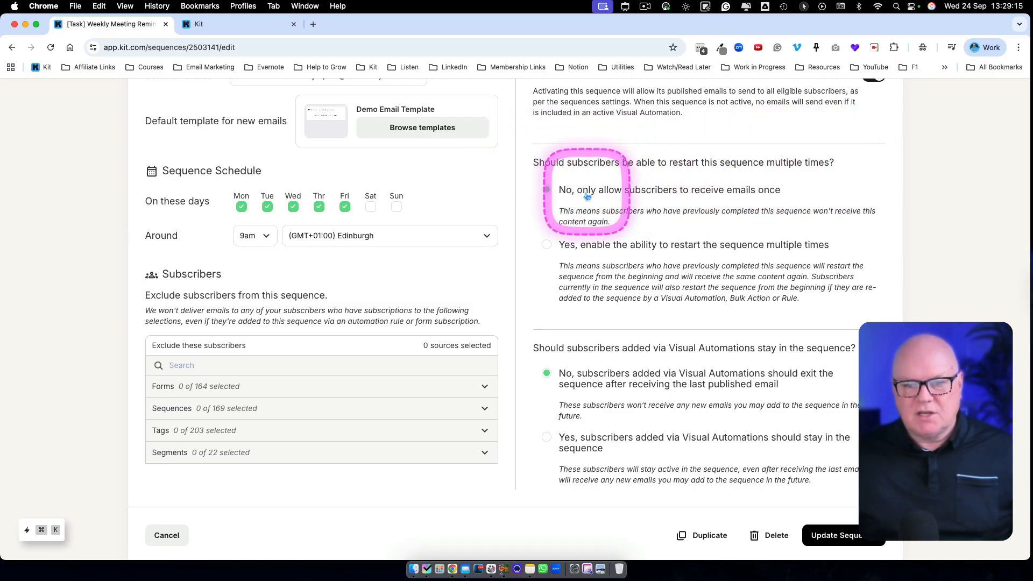
left_click(549, 247)
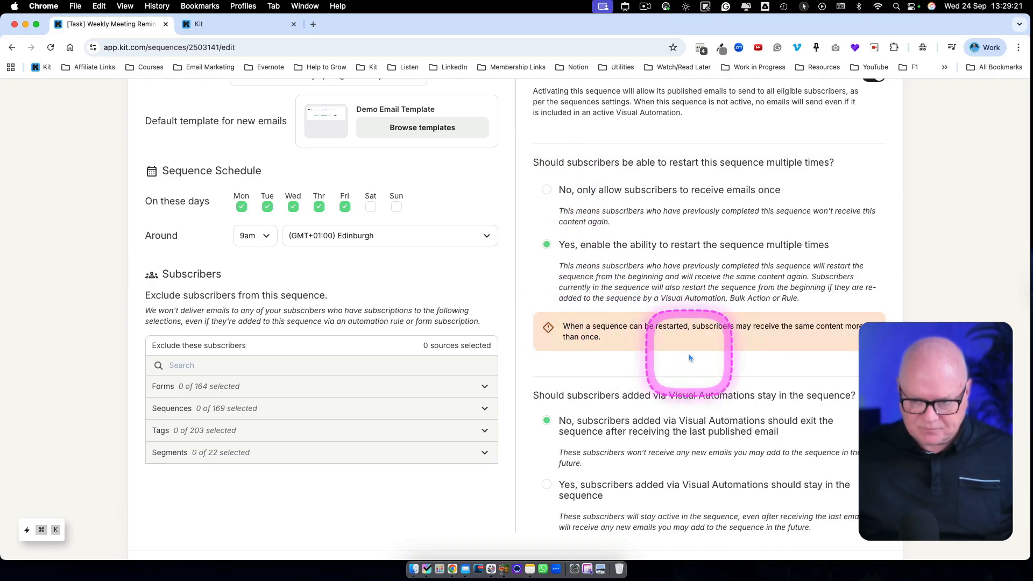
scroll(690, 358, "up", 2)
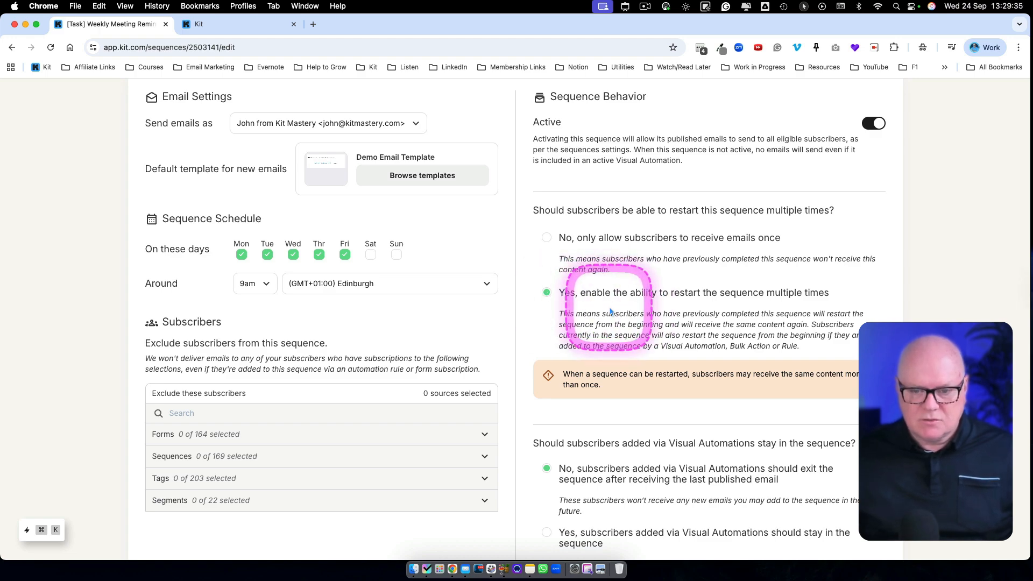
scroll(567, 317, "down", 3)
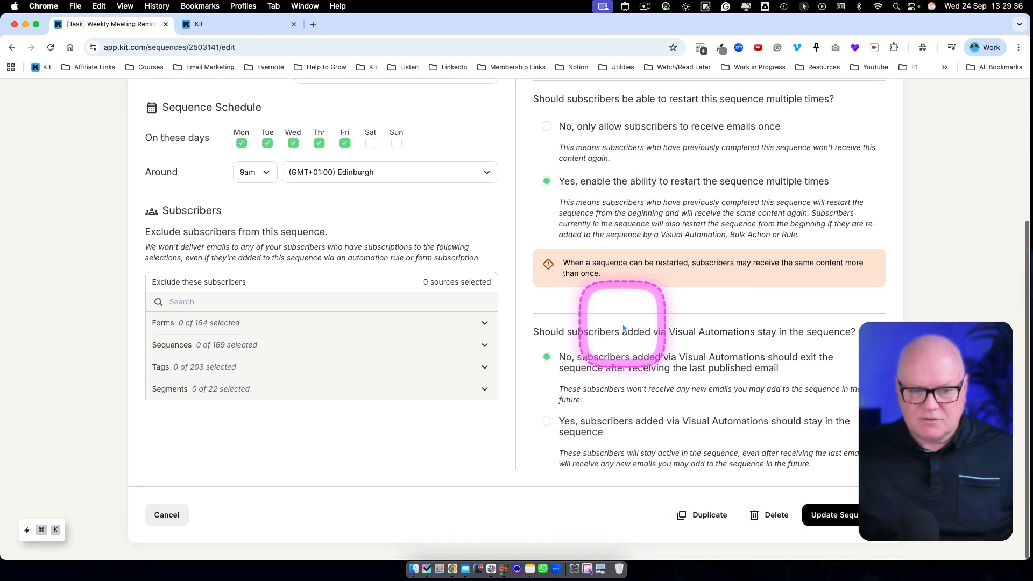
left_click(841, 517)
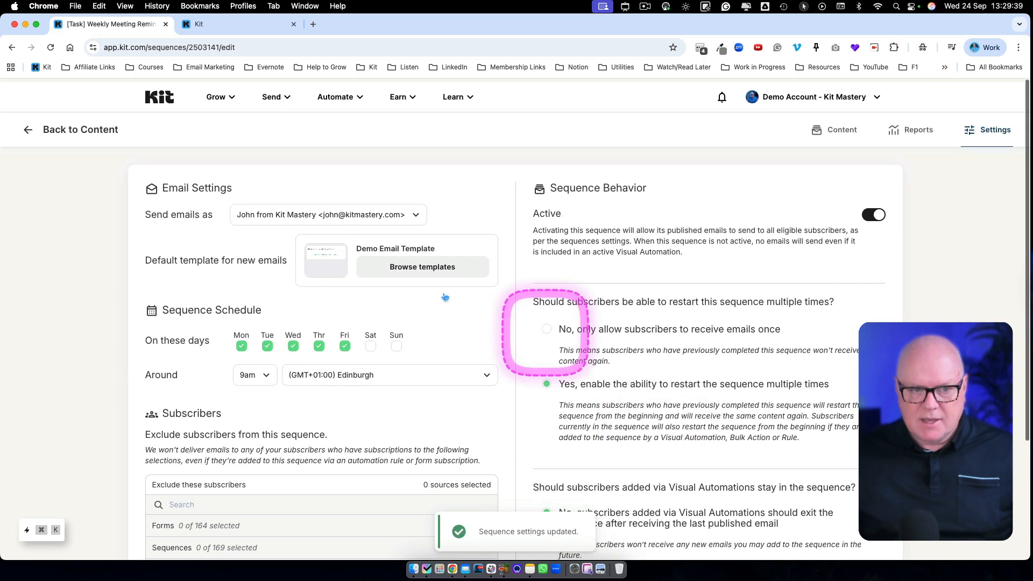
left_click(25, 129)
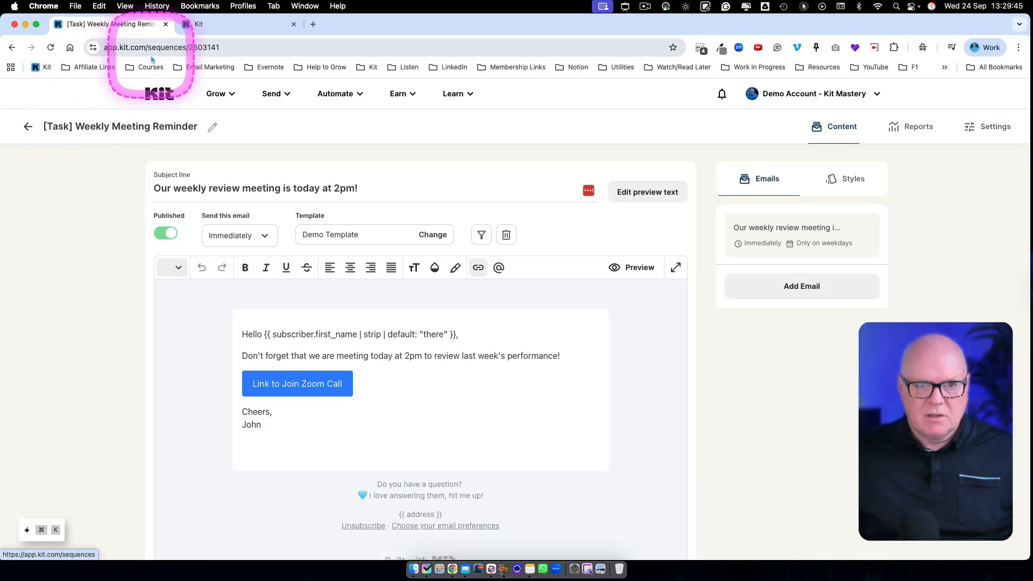
- Create a new visual automation from scratch
left_click(335, 93)
left_click(385, 150)
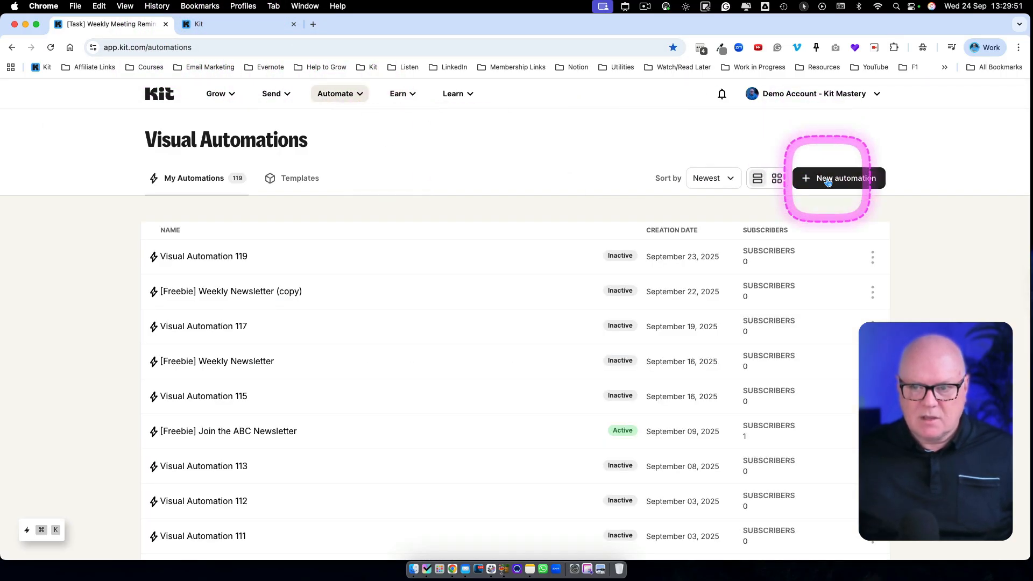
left_click(830, 177)
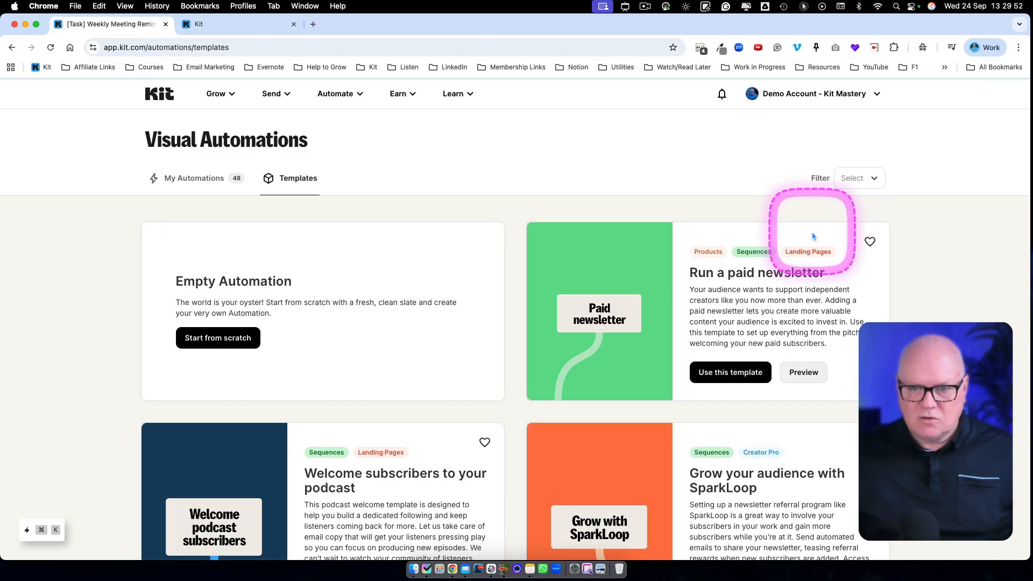
left_click(257, 338)
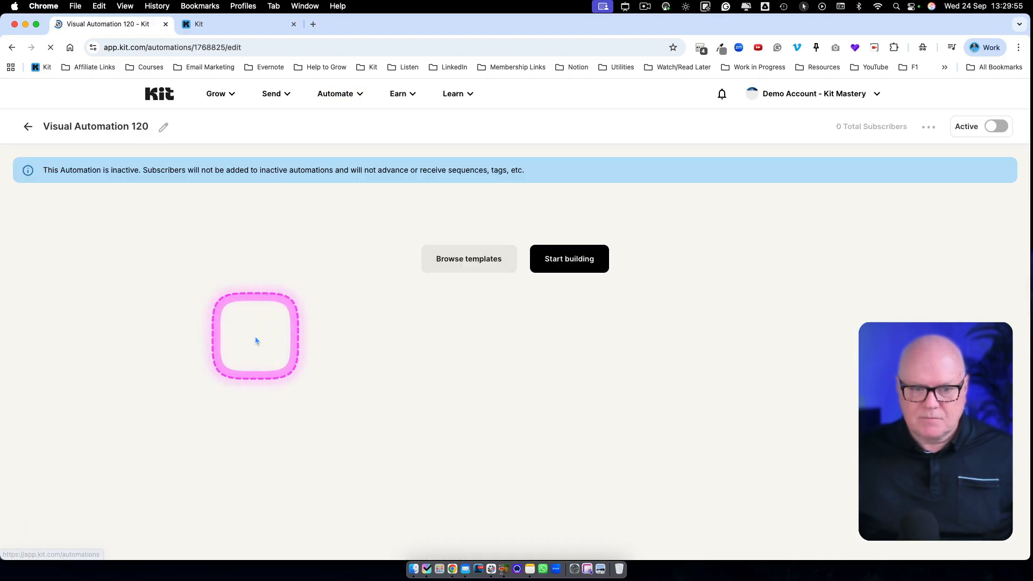
- Add a tag-added entry point to the automation using a new tag called "Task - Weekly Review Meeting Reminder"
left_click(562, 259)
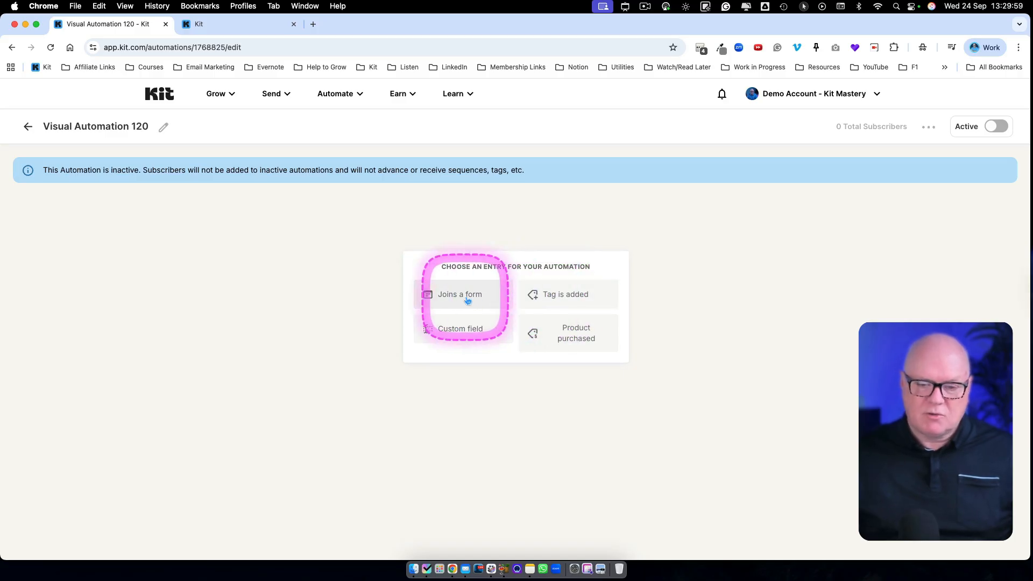
left_click(540, 298)
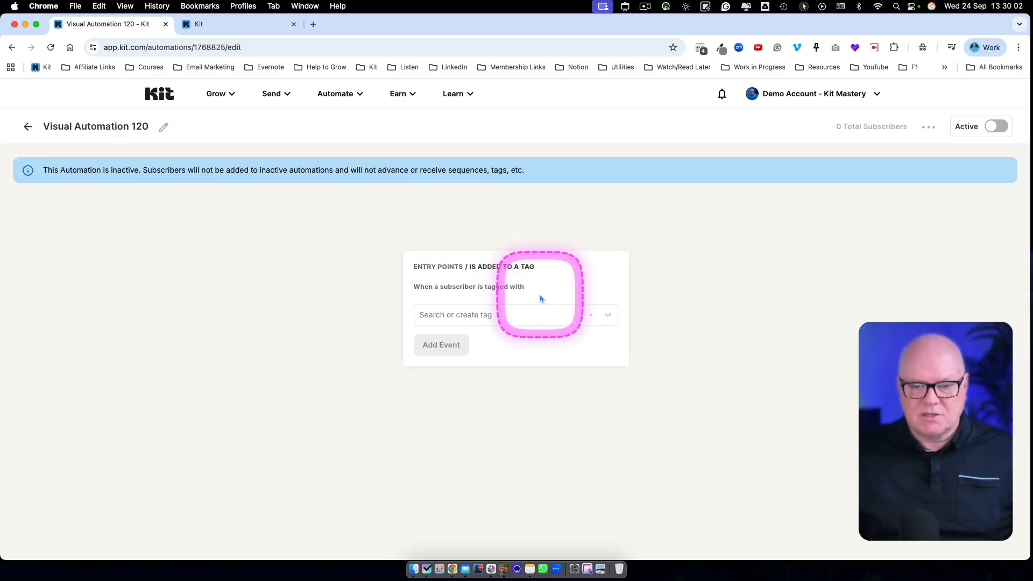
left_click(486, 315)
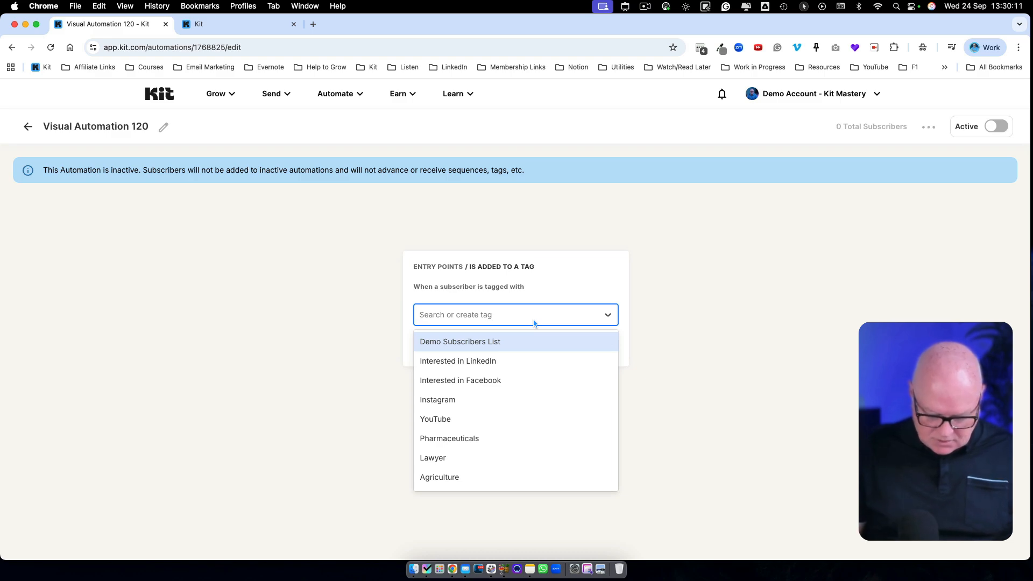
type("Task - Weekly Review Meeting Reminder")
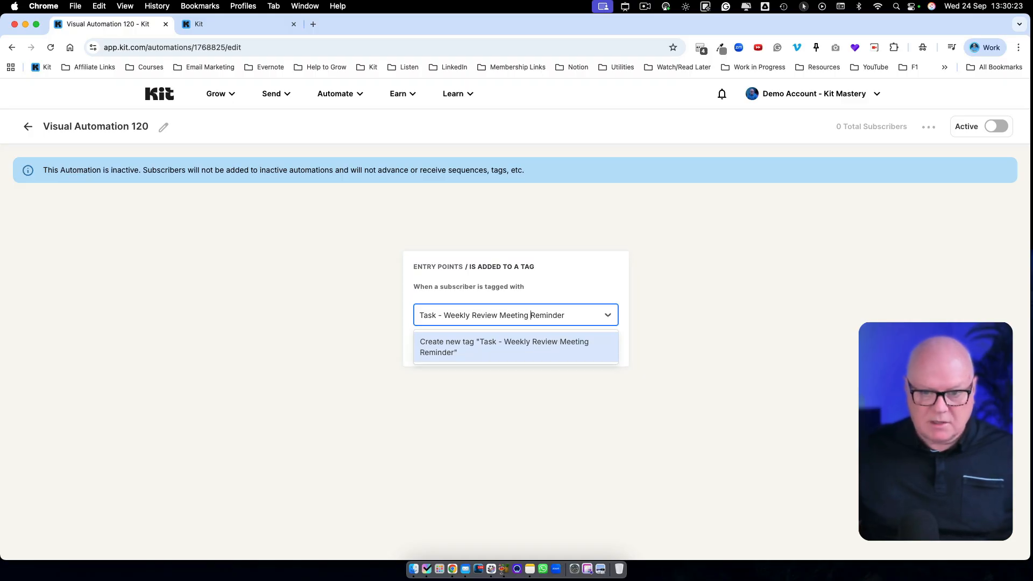
left_click(527, 344)
left_click(448, 345)
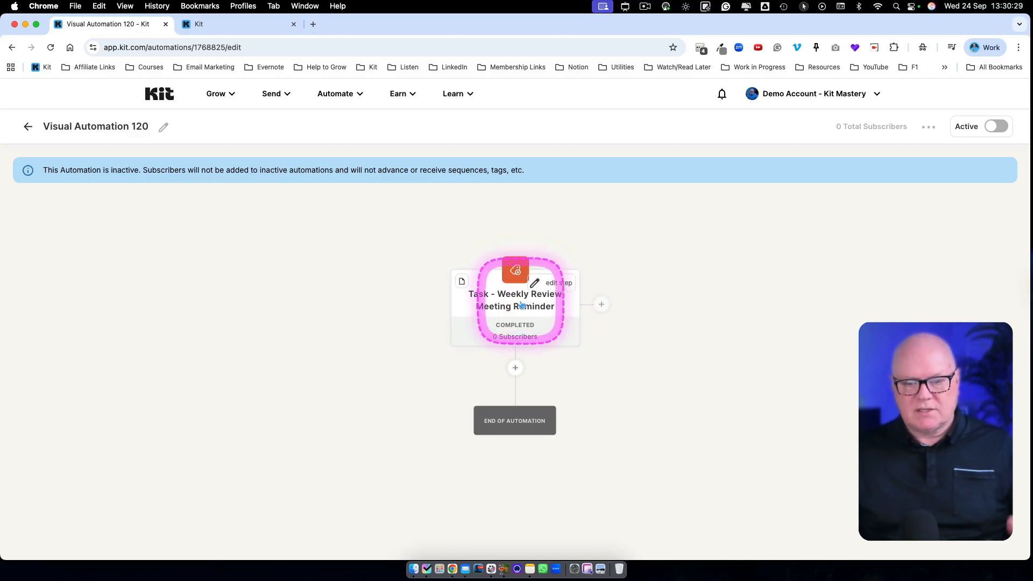
- Add an email sequence action below the entry point that adds subscribers to "[Task] Weekly Meeting Reminder"
left_click(515, 369)
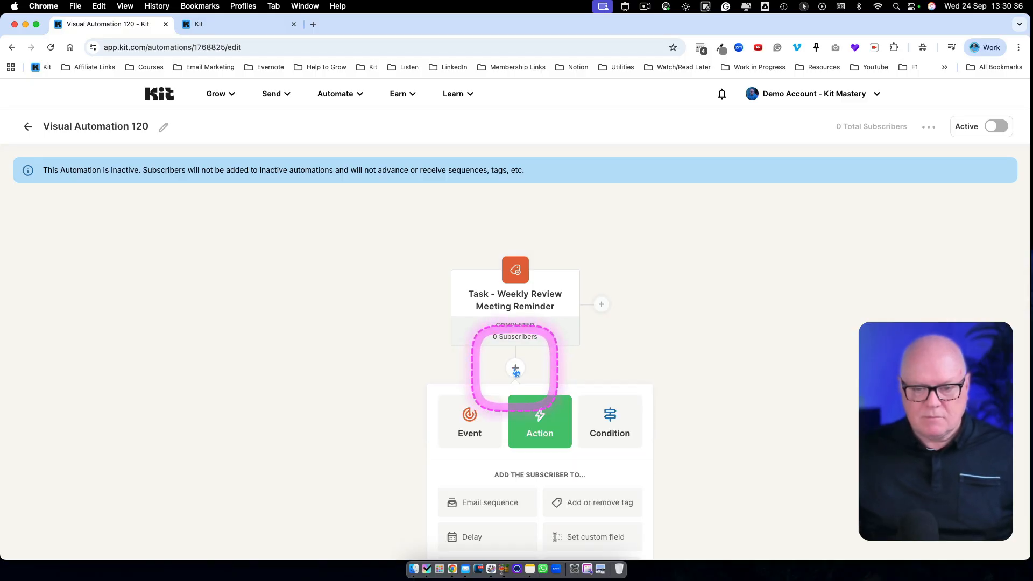
left_click(486, 506)
scroll(512, 496, "down", 4)
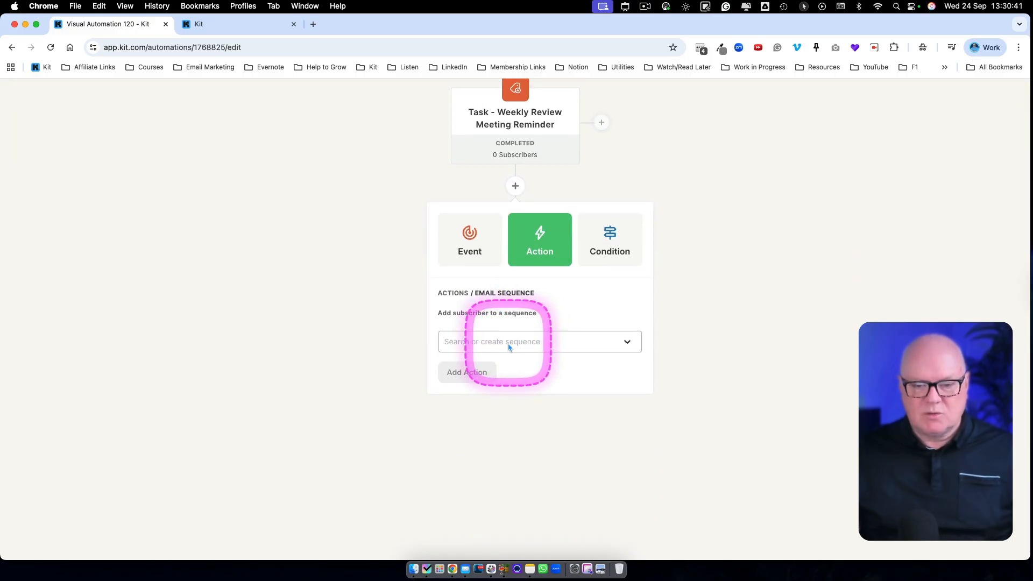
left_click(509, 347)
scroll(525, 443, "down", 10)
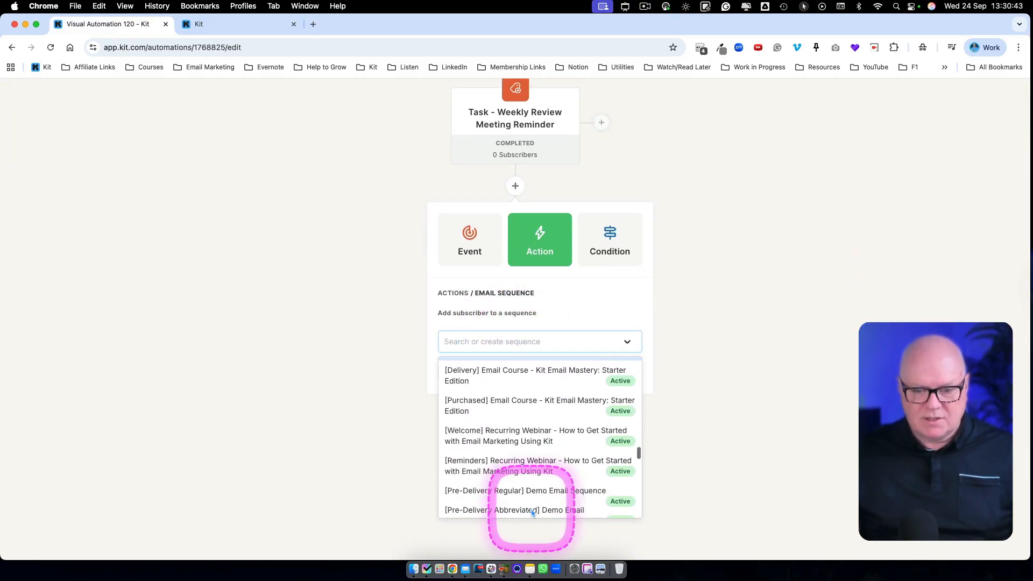
scroll(531, 512, "down", 10)
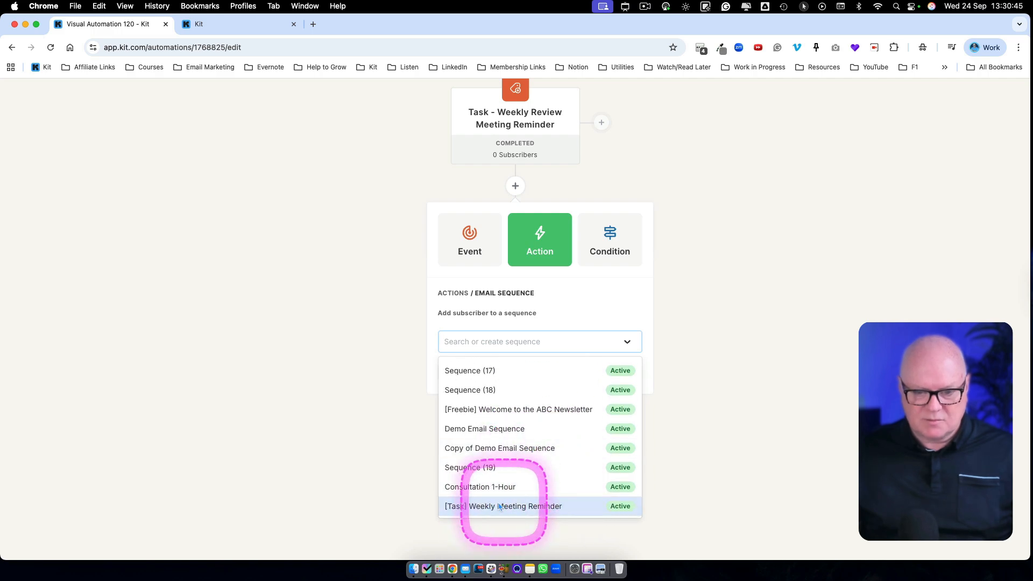
left_click(500, 507)
left_click(468, 376)
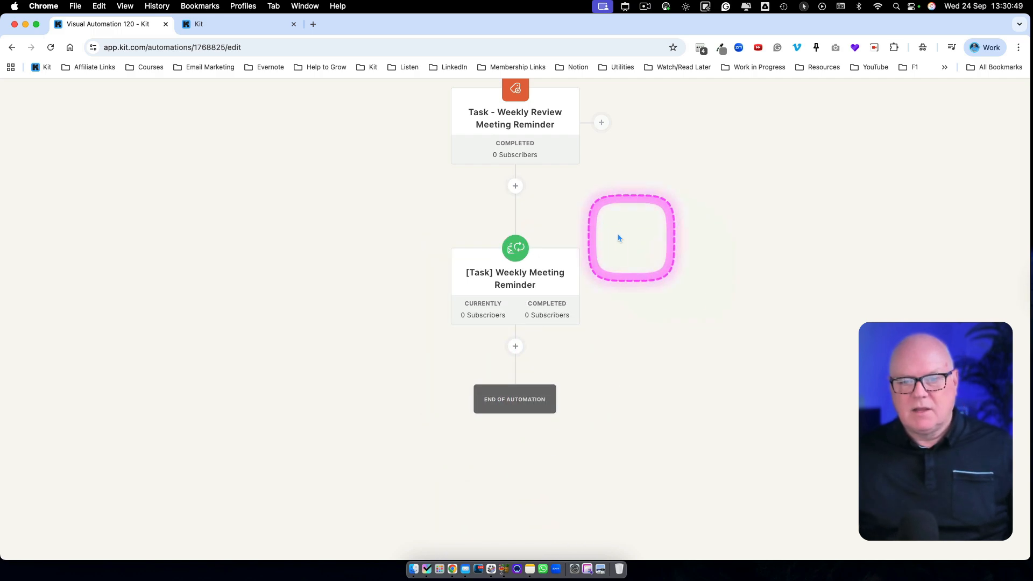
mouse_move(511, 248)
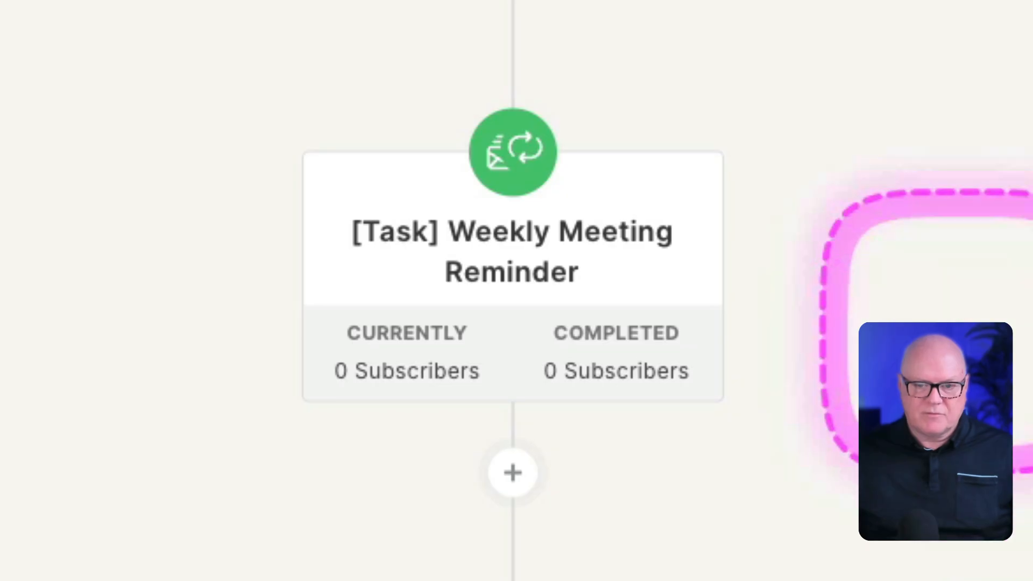
scroll(751, 115, "up", 3)
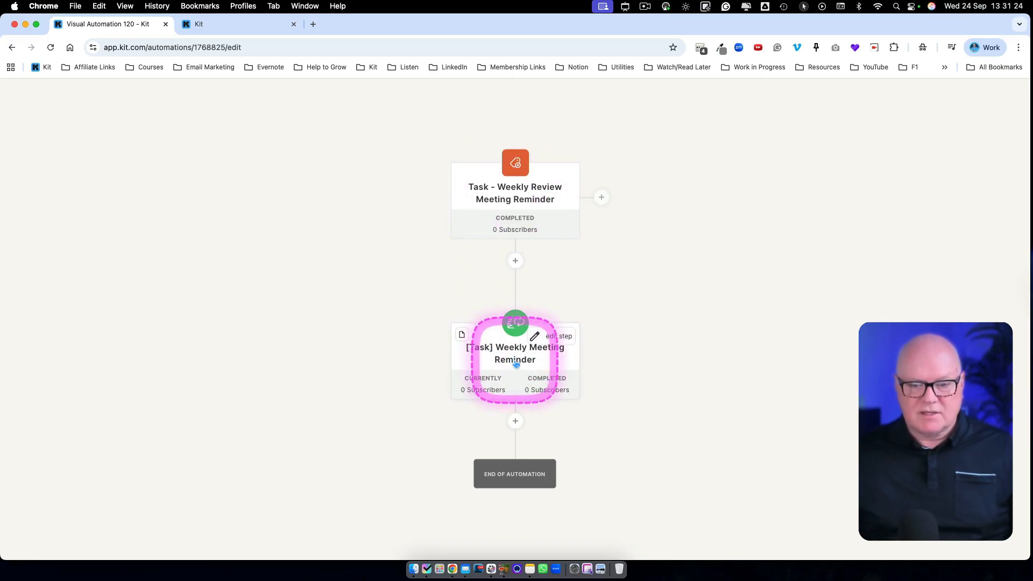
scroll(530, 400, "down", 3)
scroll(545, 385, "up", 2)
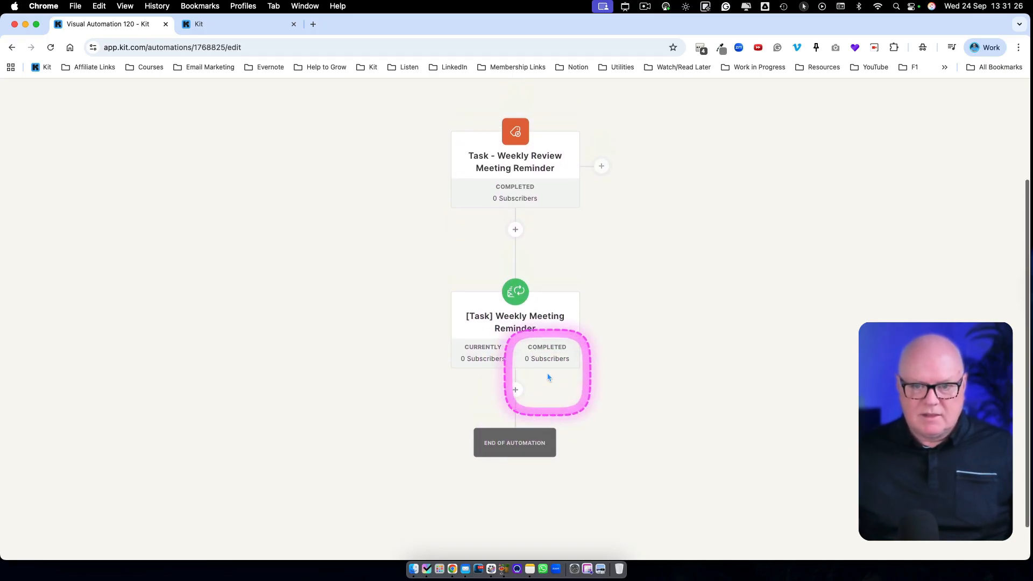
- Insert an action between the entry point and the sequence that removes the tag "Task - Weekly Review Meeting Reminder"
scroll(541, 361, "up", 2)
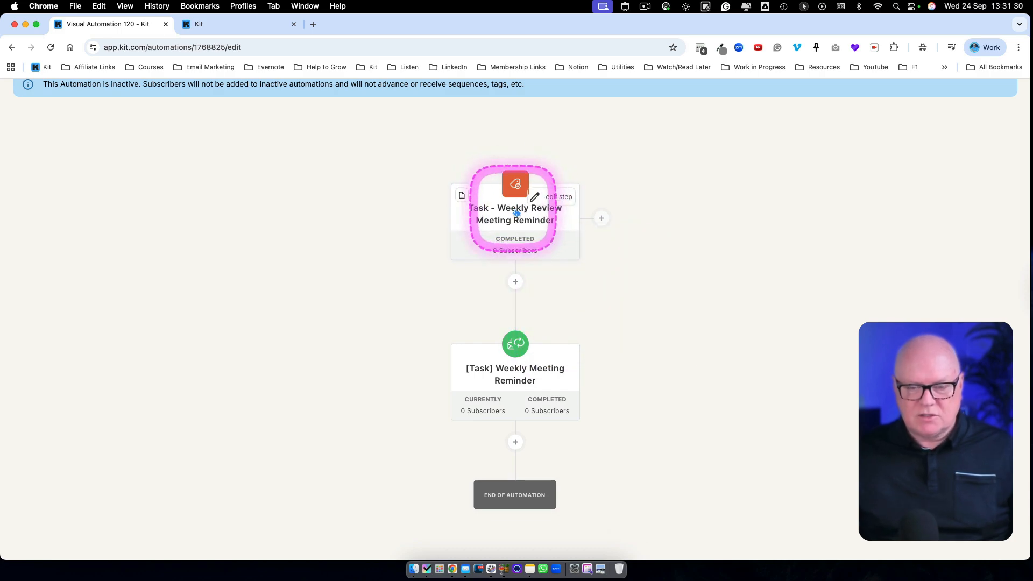
left_click(516, 283)
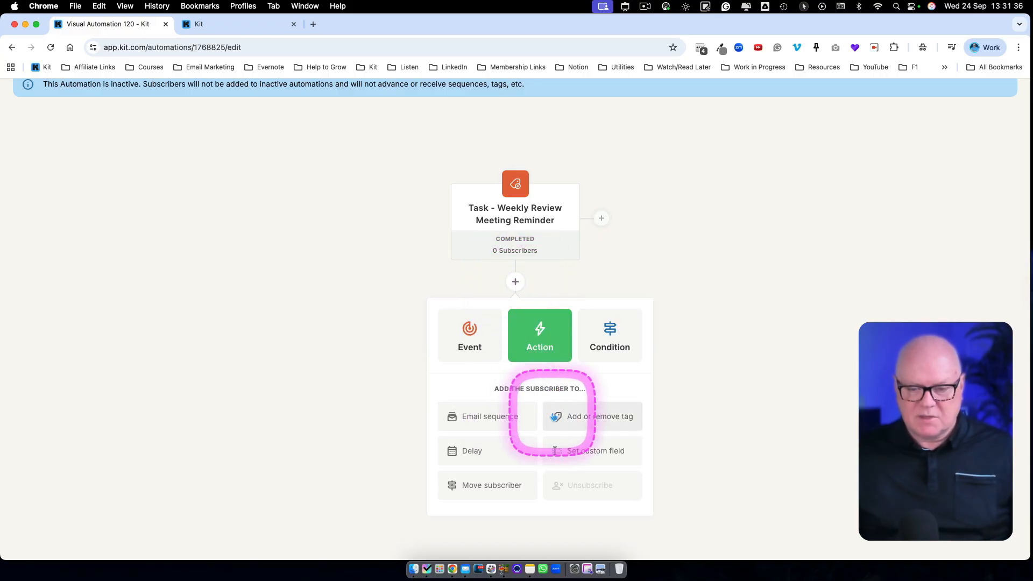
scroll(571, 433, "up", 1)
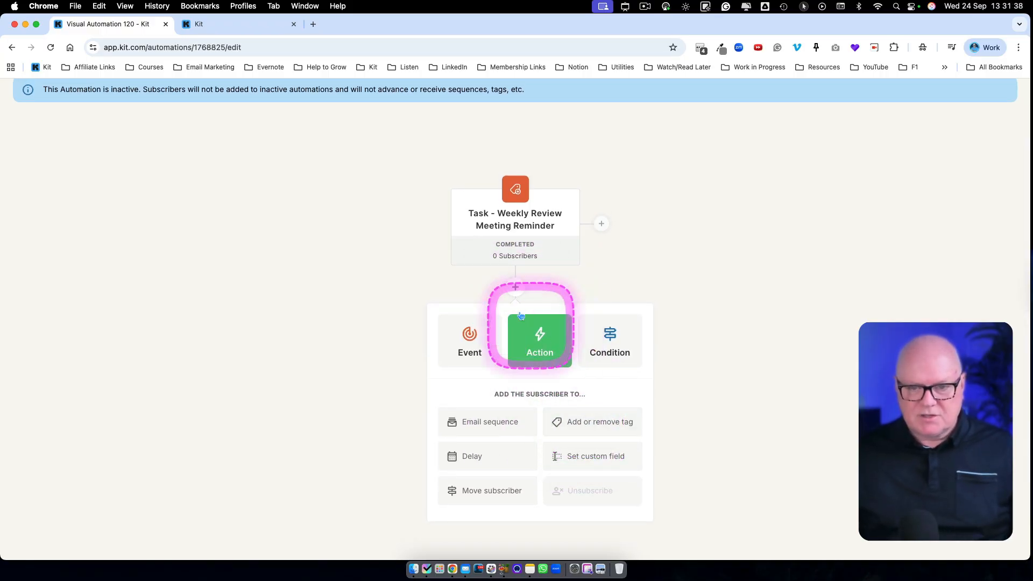
left_click(585, 423)
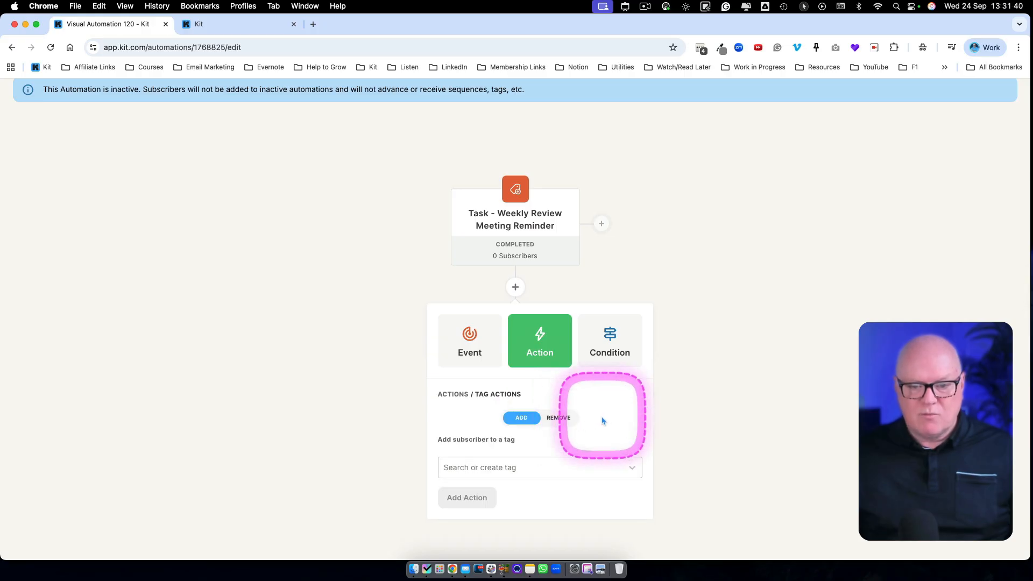
scroll(548, 420, "up", 1)
left_click(555, 427)
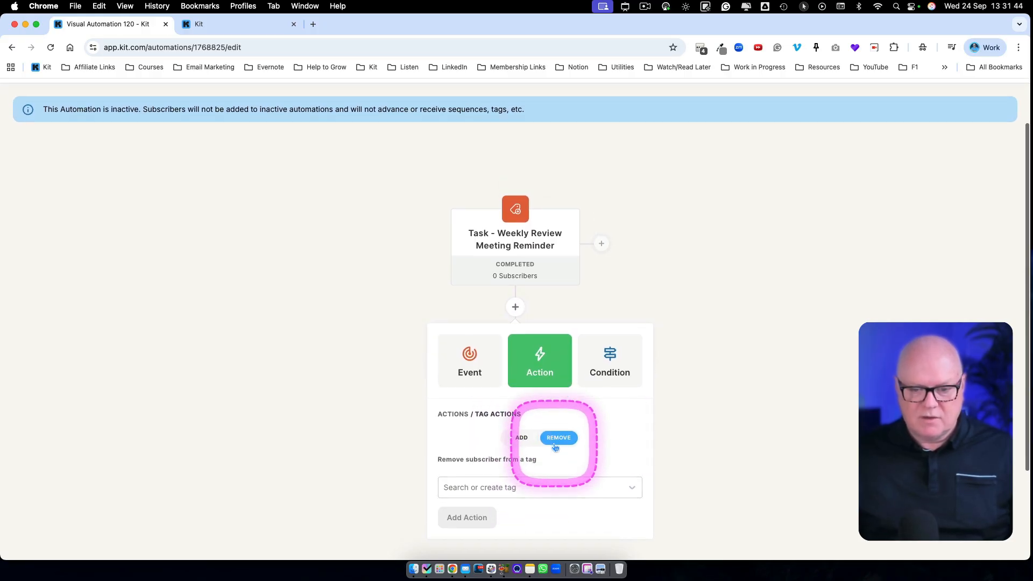
left_click(597, 478)
scroll(582, 502, "down", 5)
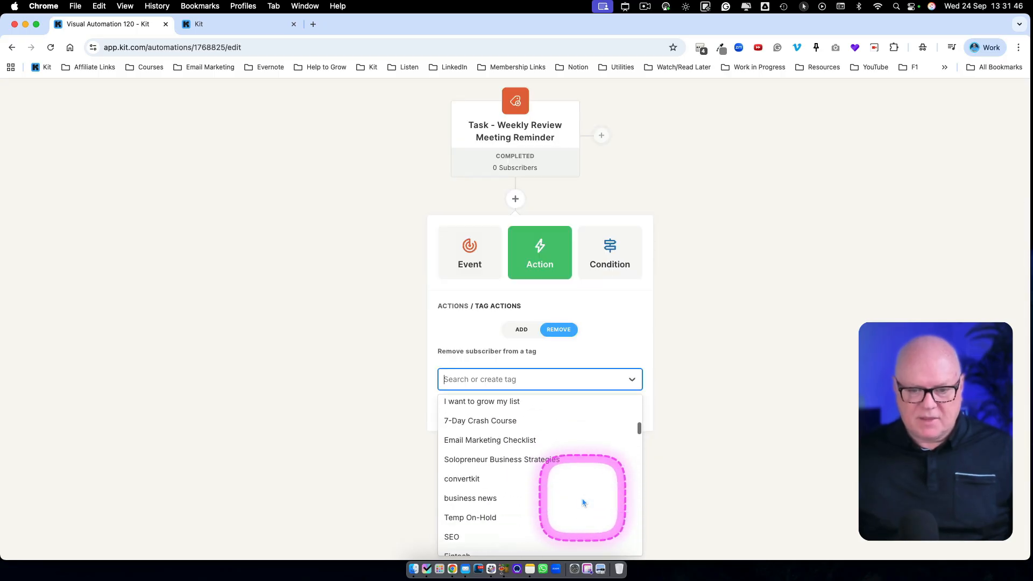
scroll(583, 503, "down", 5)
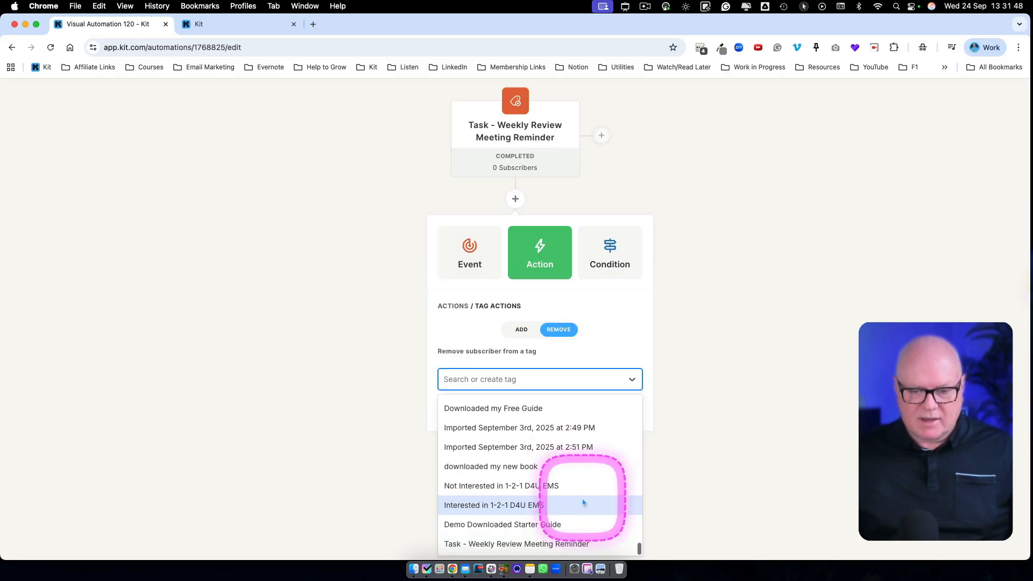
left_click(543, 545)
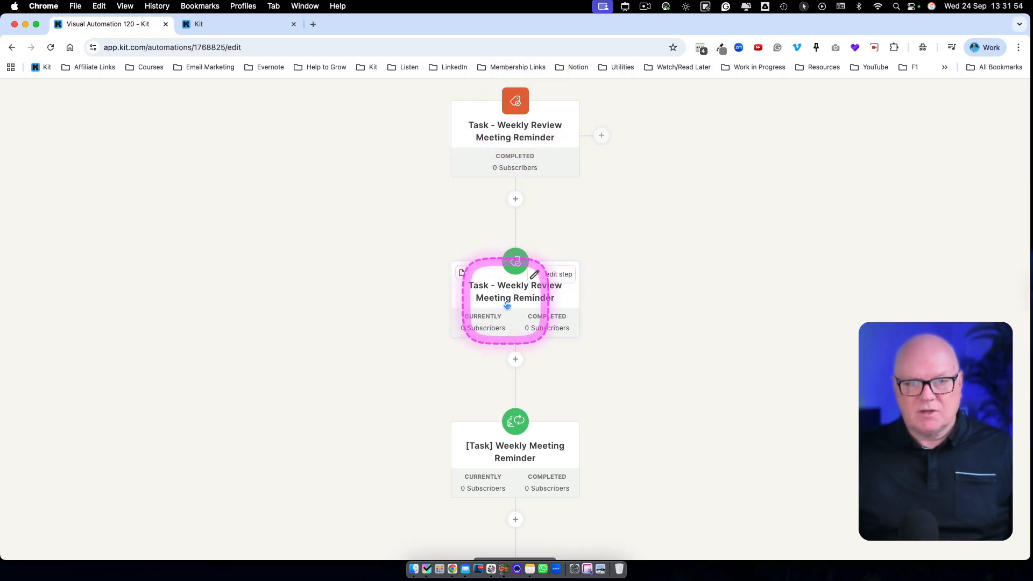
- Add an action below the email sequence that adds the tag "Task - Weekly Review Meeting Reminder" to the subscriber
scroll(508, 317, "down", 3)
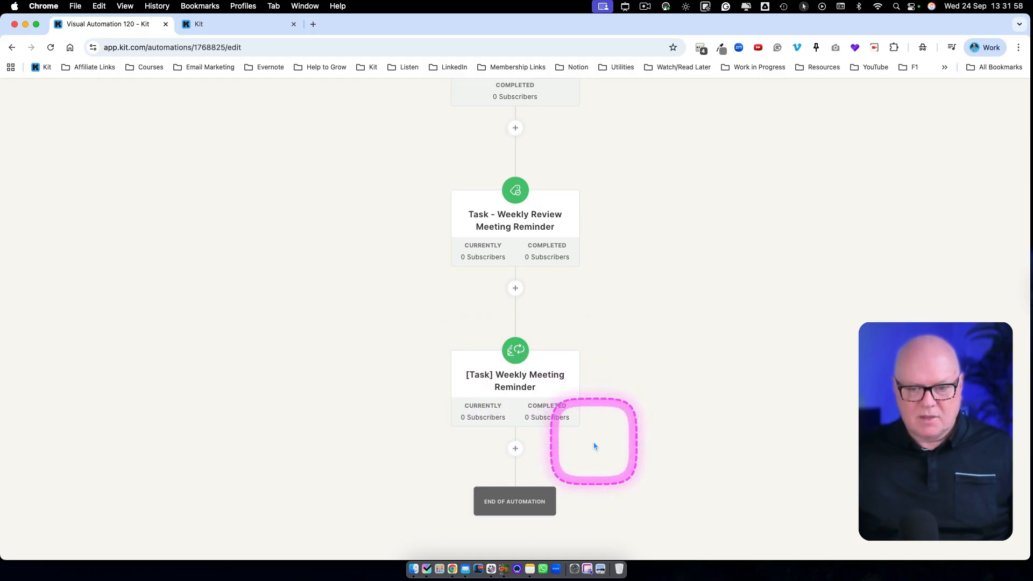
left_click(516, 454)
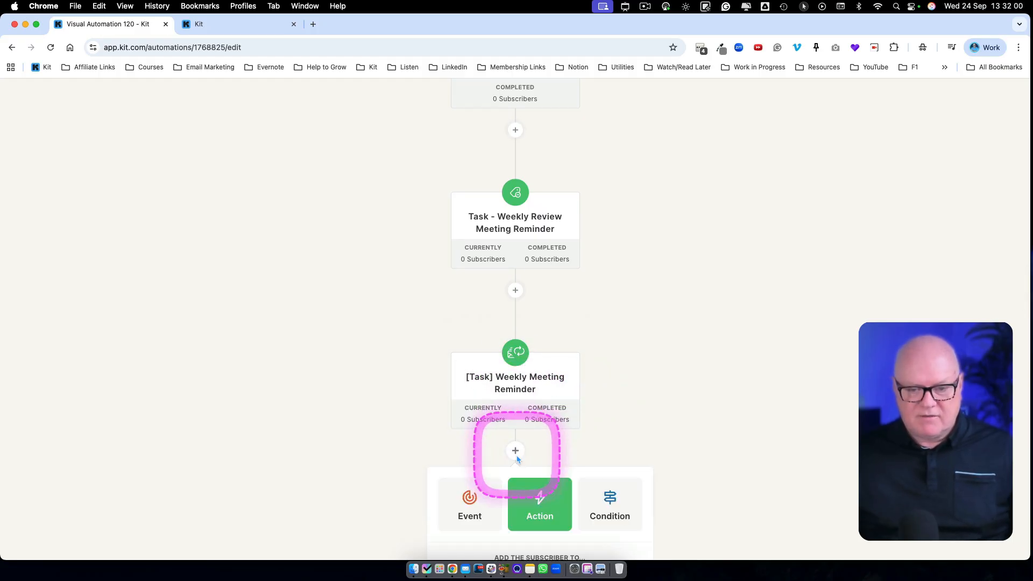
left_click(593, 471)
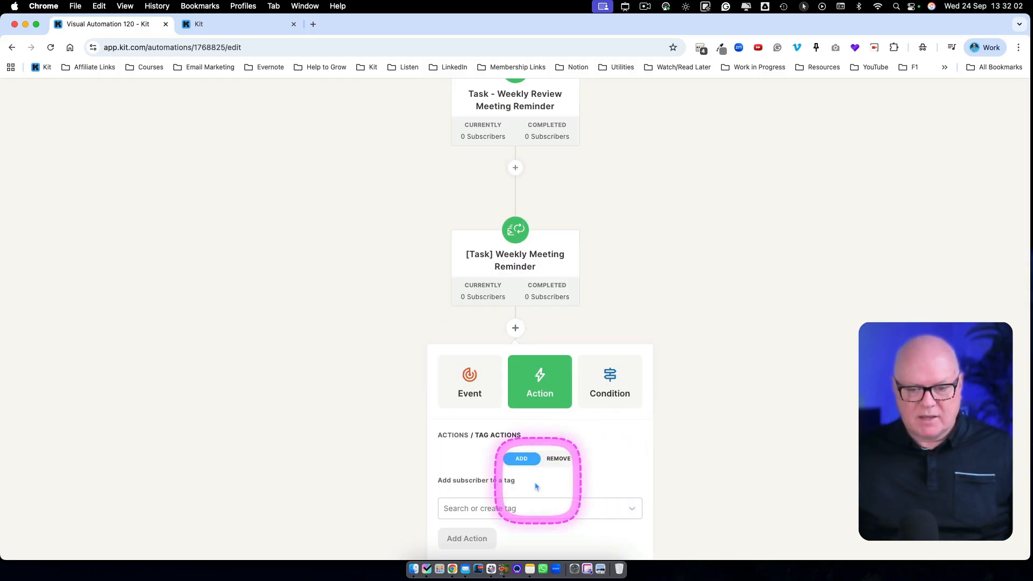
left_click(543, 506)
scroll(554, 500, "down", 5)
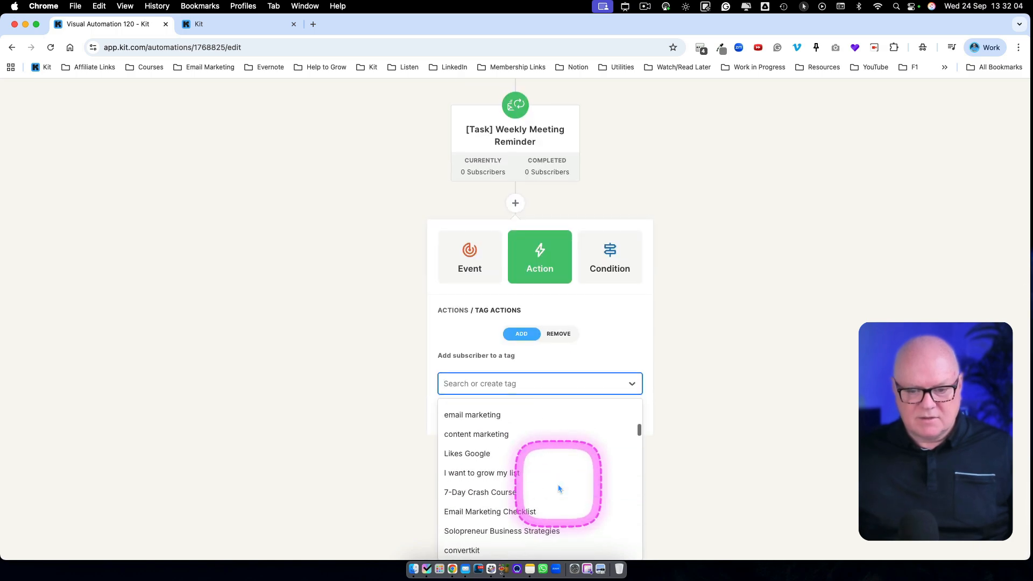
scroll(558, 488, "down", 5)
left_click(558, 546)
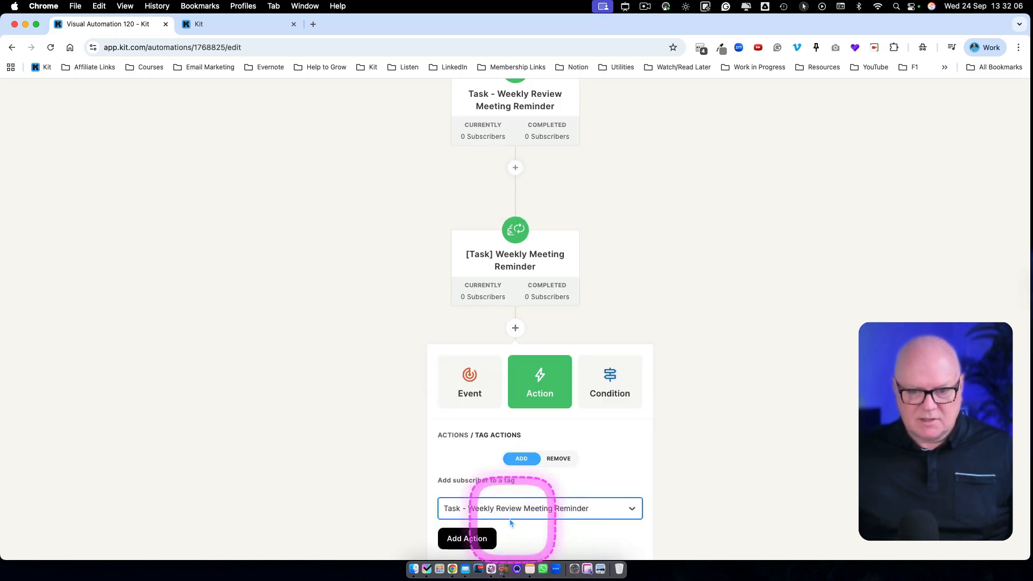
left_click(466, 540)
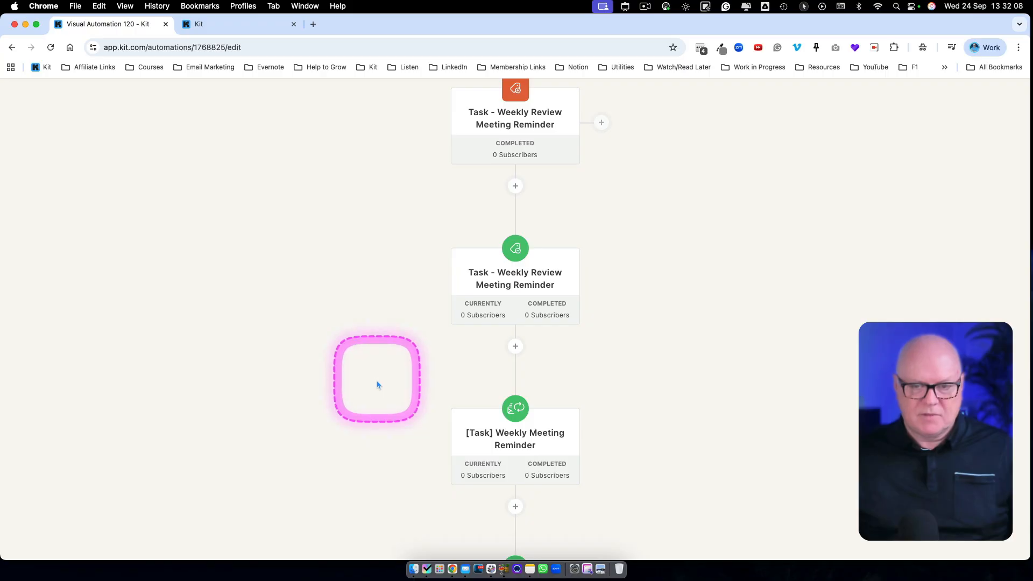
- Review the automation's flow from the tag entry point through the tag removal and email sequence to the final tag action
scroll(377, 384, "up", 5)
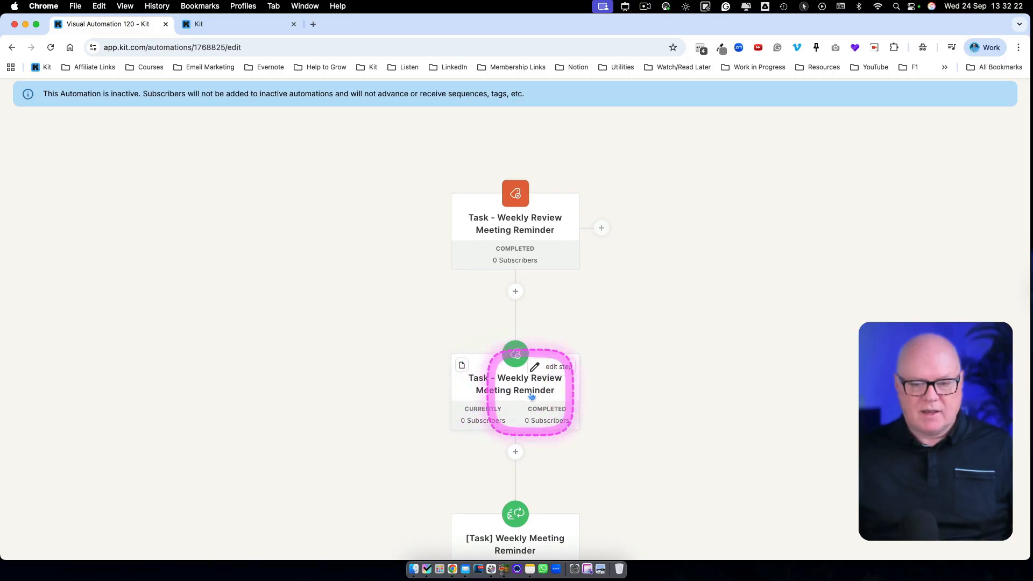
scroll(531, 397, "down", 5)
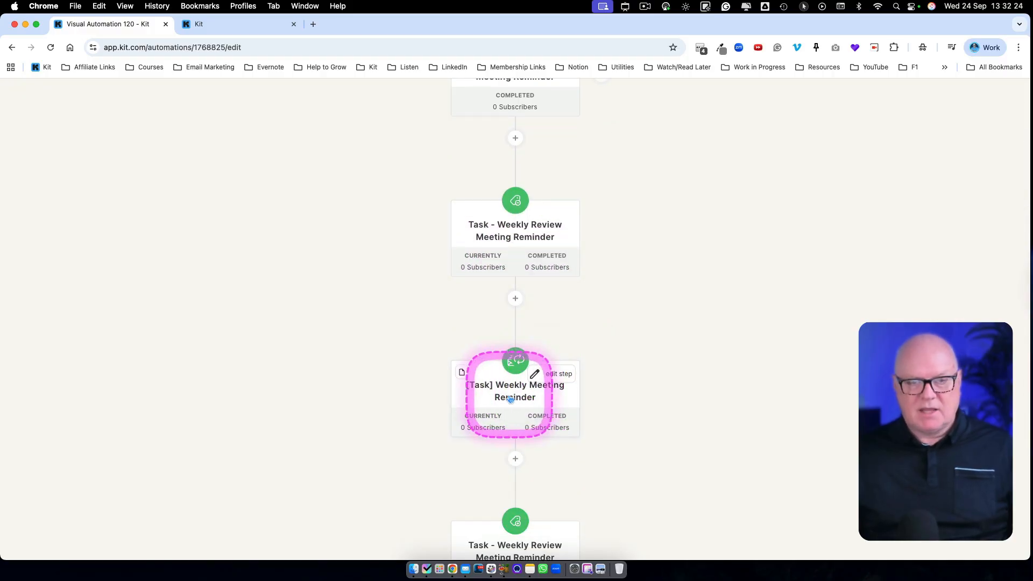
scroll(511, 398, "down", 5)
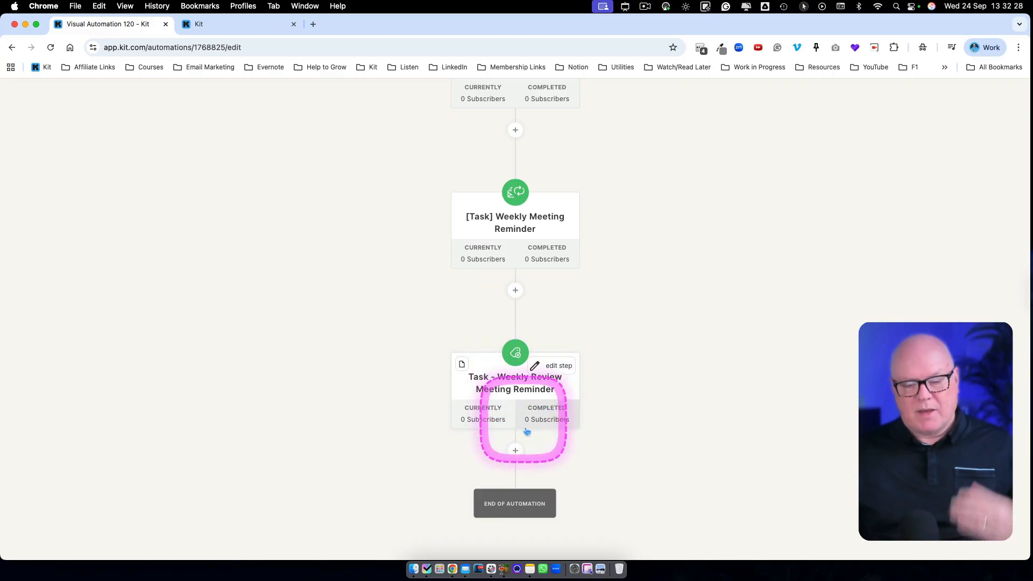
scroll(522, 473, "up", 1)
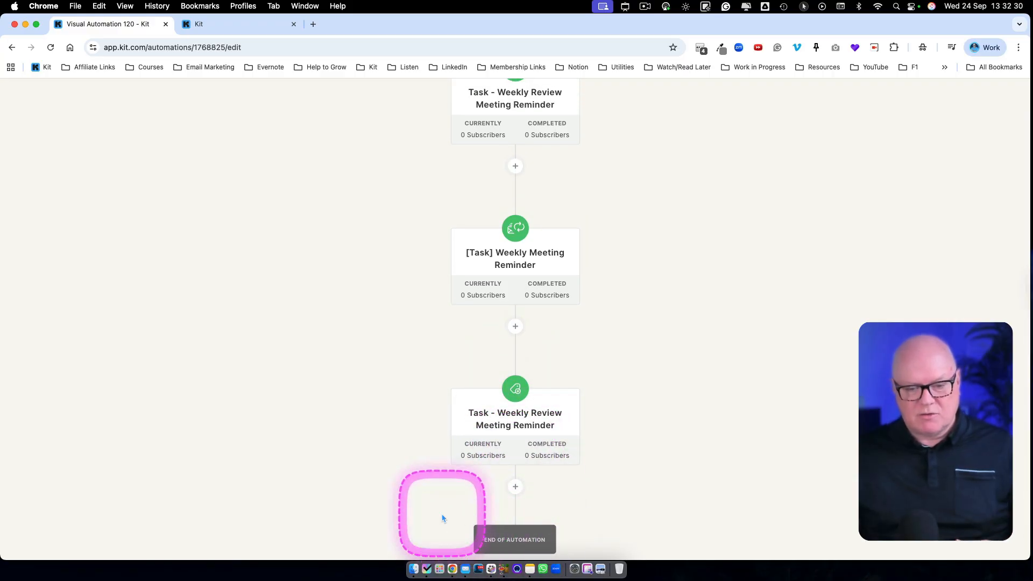
scroll(435, 518, "up", 7)
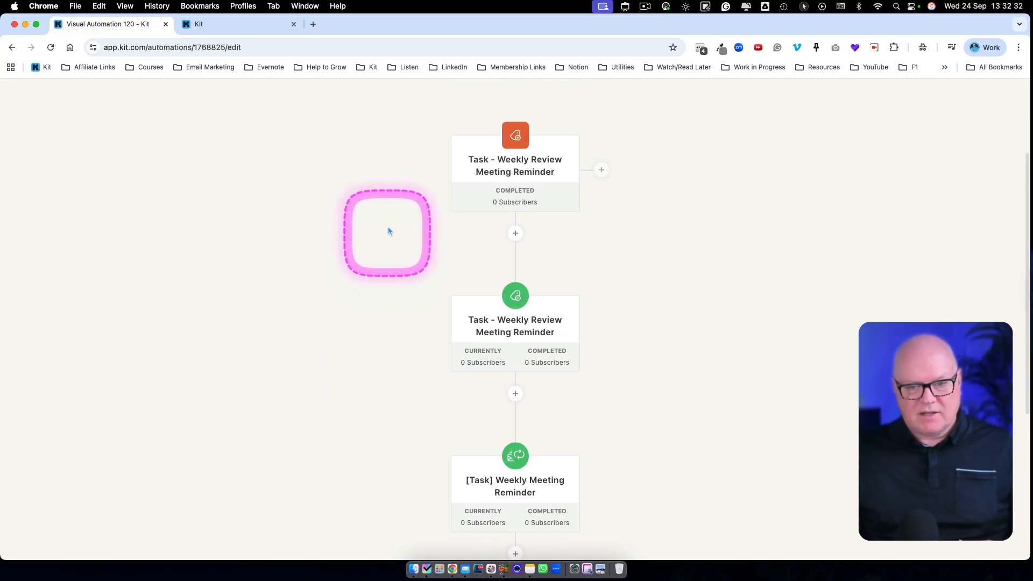
mouse_move(518, 141)
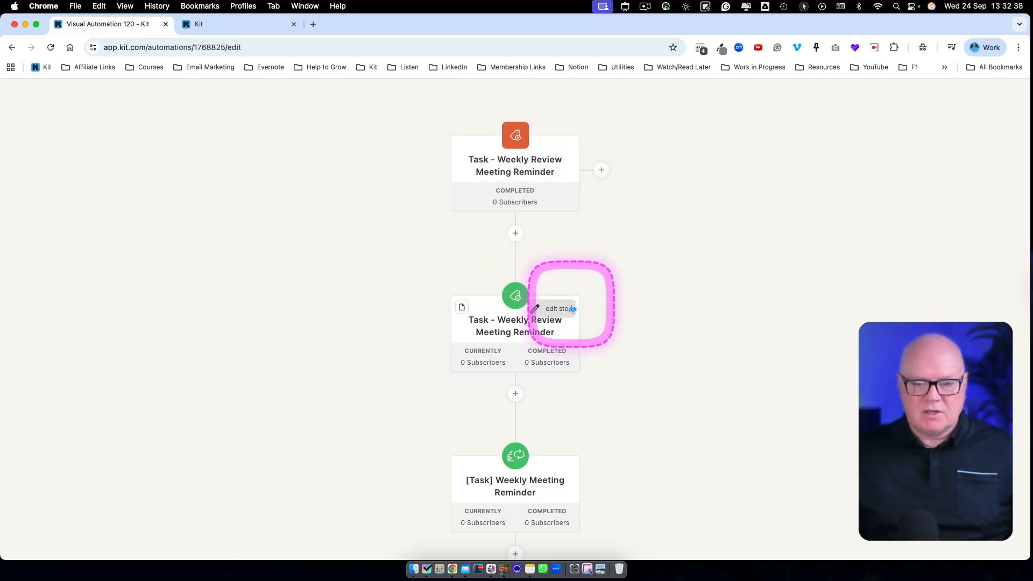
scroll(572, 304, "down", 2)
scroll(572, 307, "up", 2)
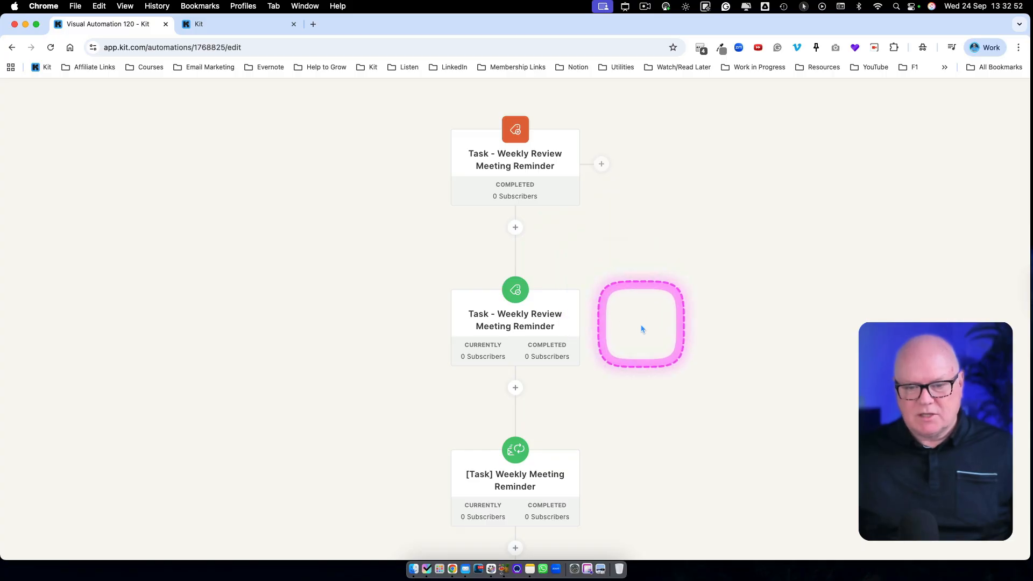
- Restrict the "[Task] Weekly Meeting Reminder" sequence's sending schedule to Monday only and save the sequence settings
scroll(640, 331, "down", 3)
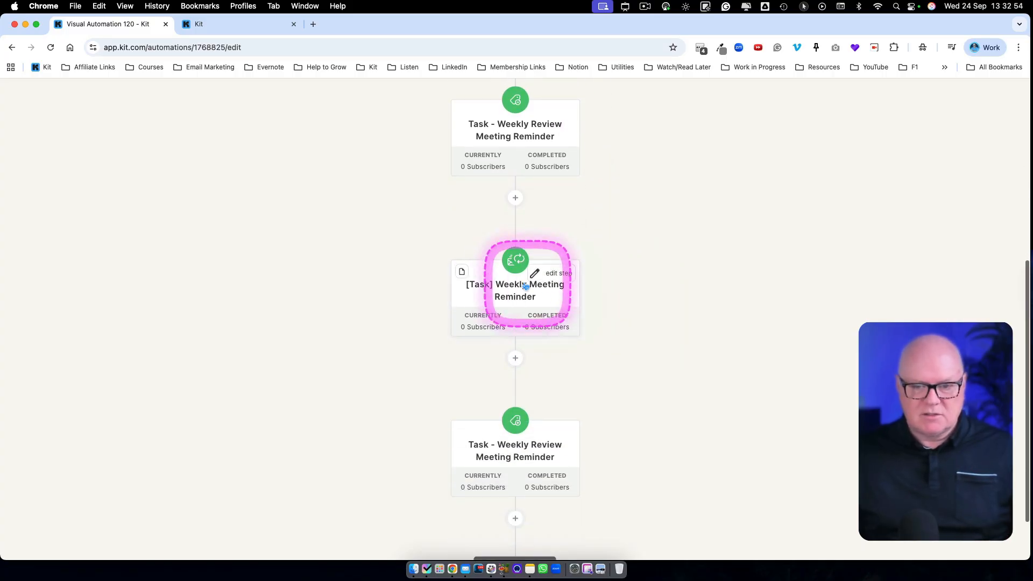
left_click(506, 296)
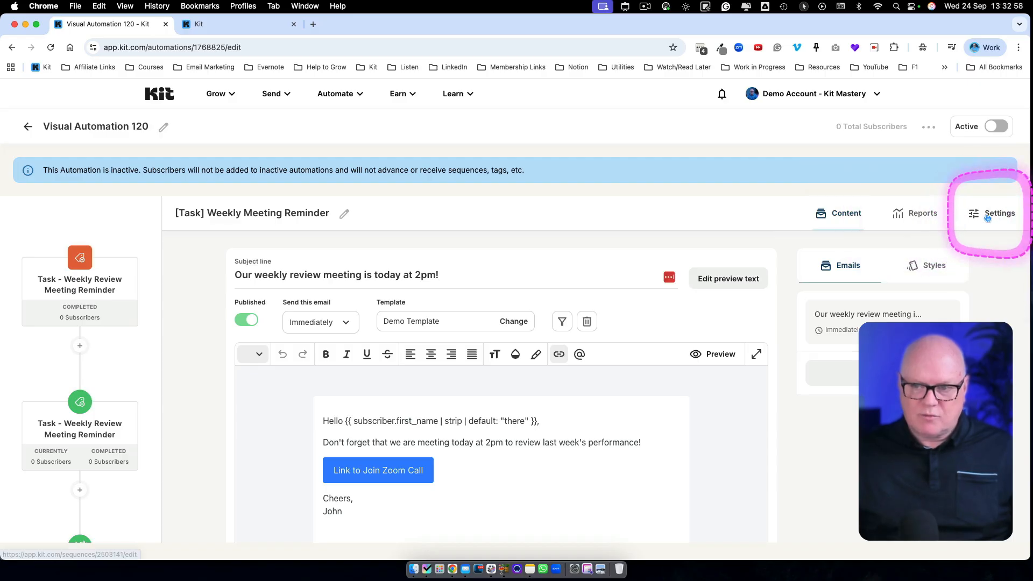
left_click(989, 218)
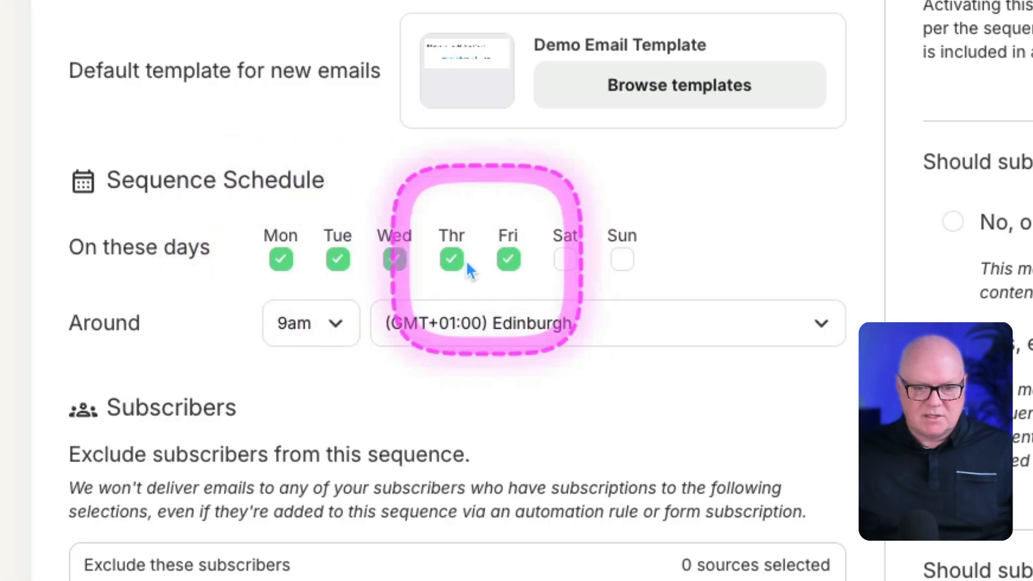
left_click(338, 260)
left_click(395, 260)
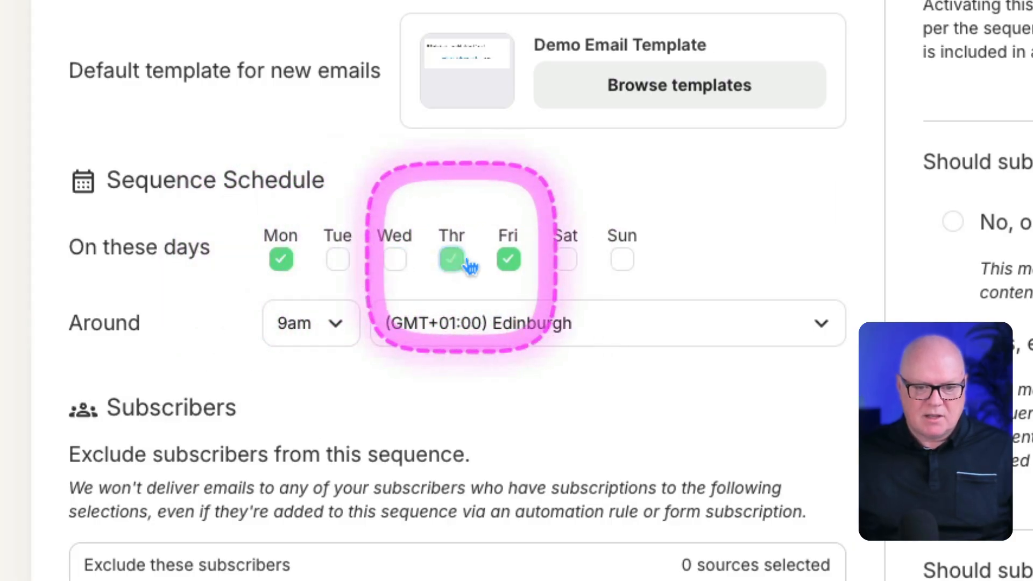
left_click(451, 259)
left_click(507, 259)
scroll(941, 419, "down", 5)
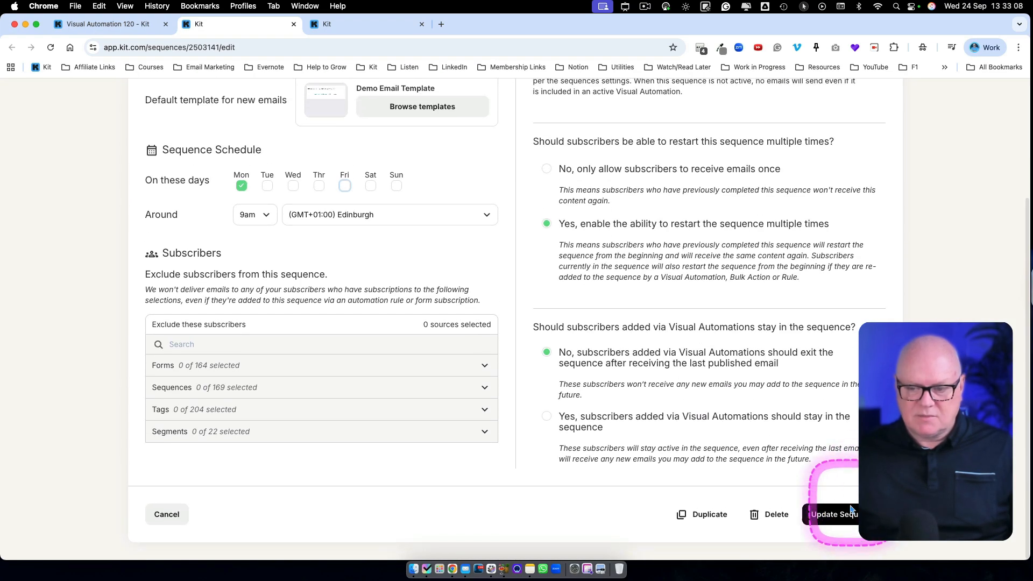
left_click(831, 515)
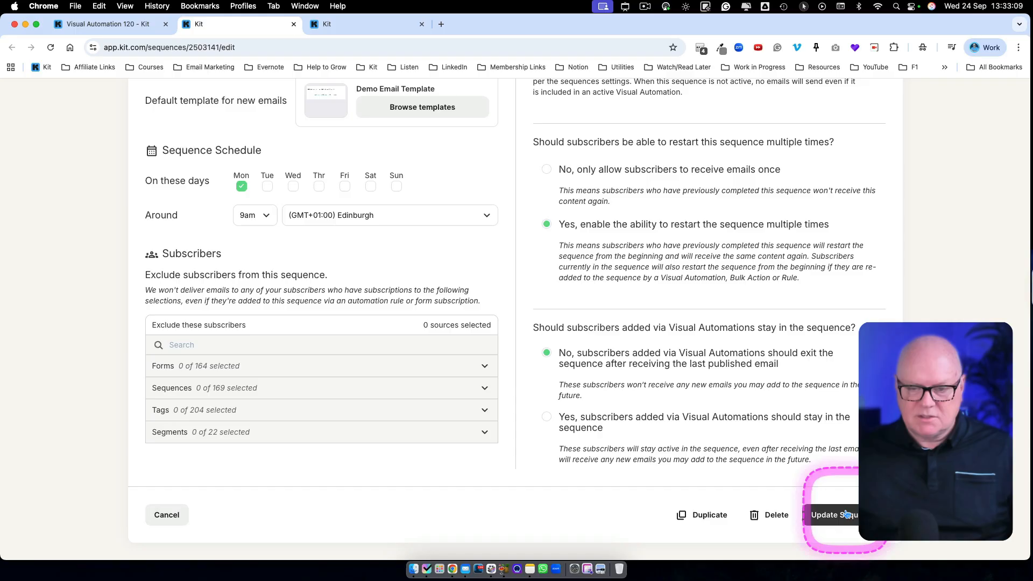
- Check the sequence's send time setting and return to the visual automation's flow canvas
left_click(265, 217)
left_click(265, 219)
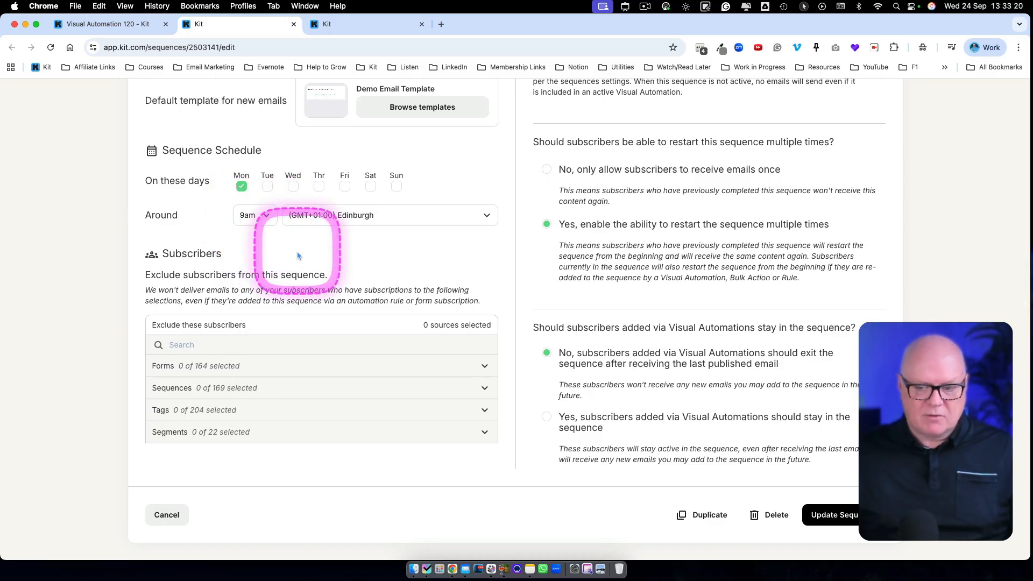
scroll(299, 255, "up", 5)
left_click(30, 126)
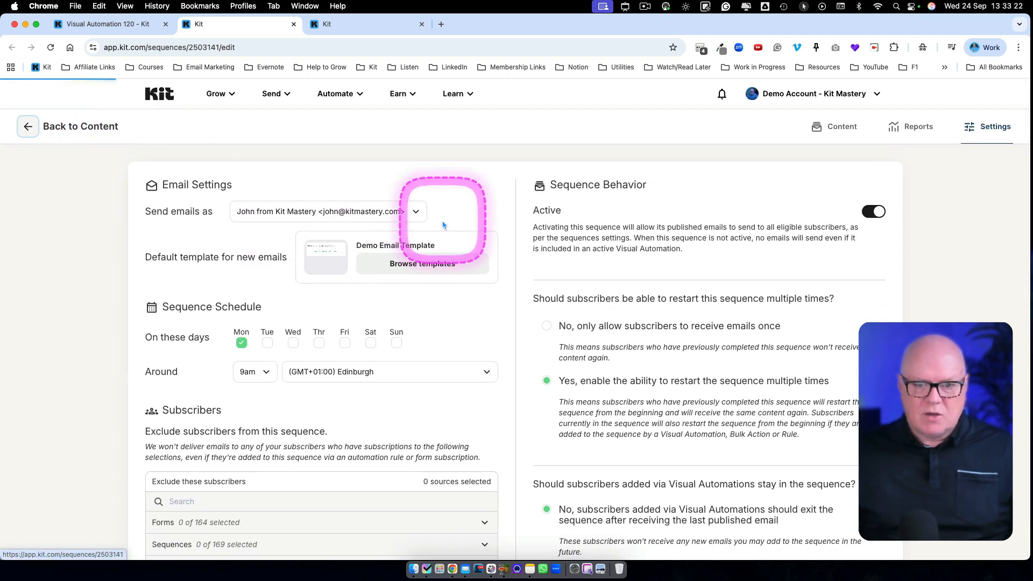
left_click(145, 24)
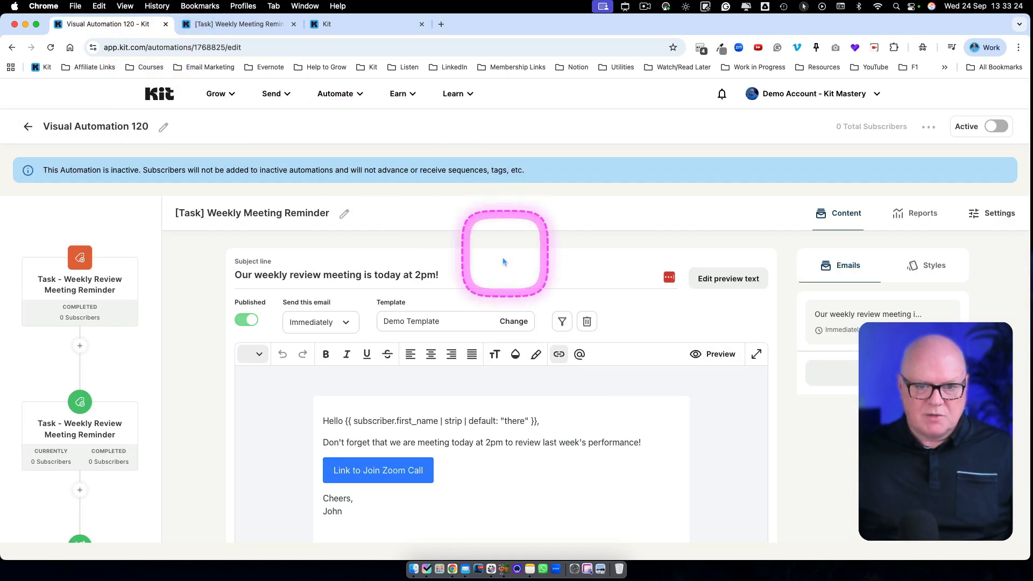
left_click(134, 351)
- Examine how the closing tag action sends subscribers back through the entry point, tag removal and weekly reminder sequence
scroll(680, 370, "down", 3)
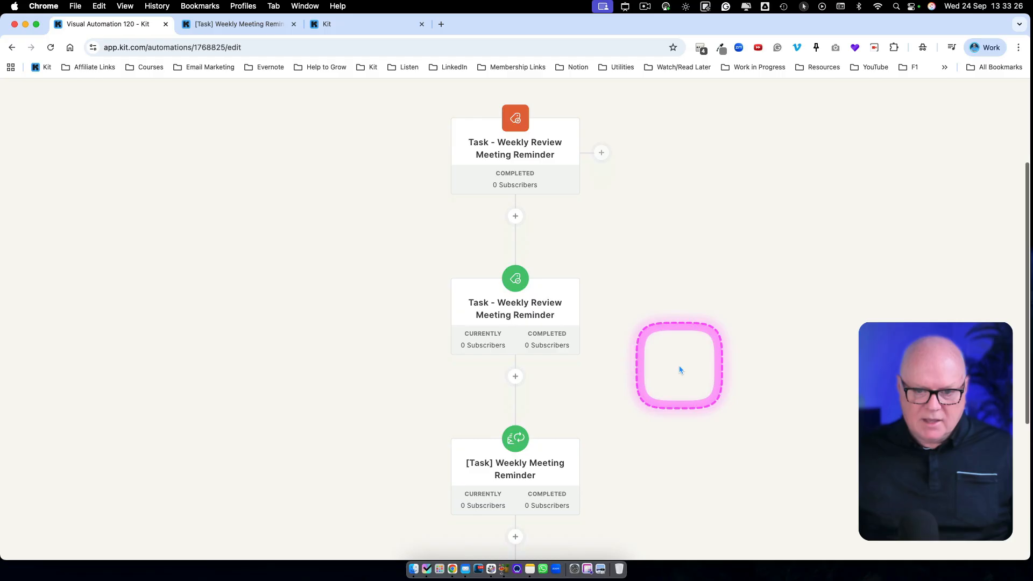
scroll(680, 370, "down", 3)
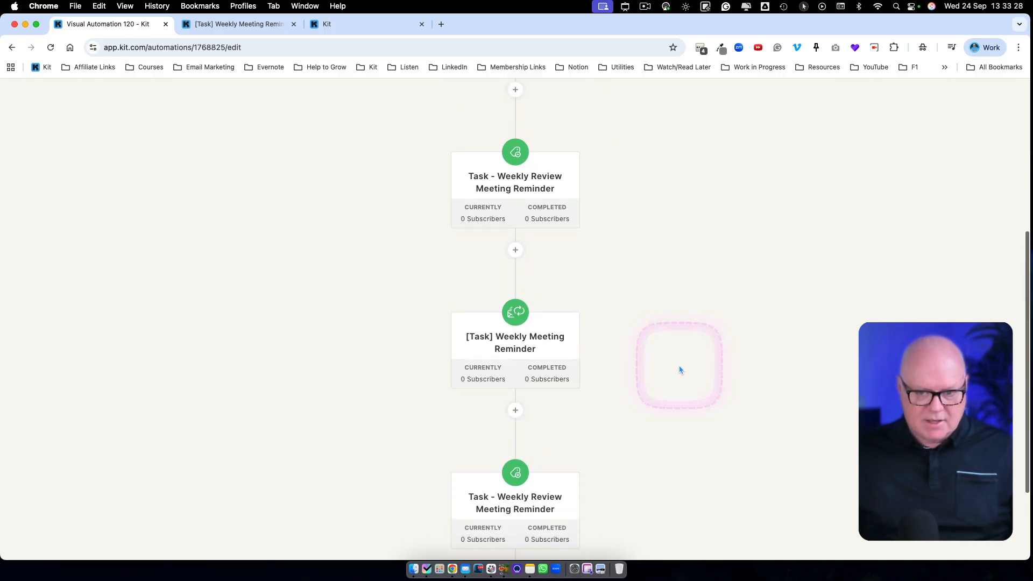
scroll(680, 370, "down", 2)
scroll(536, 194, "up", 3)
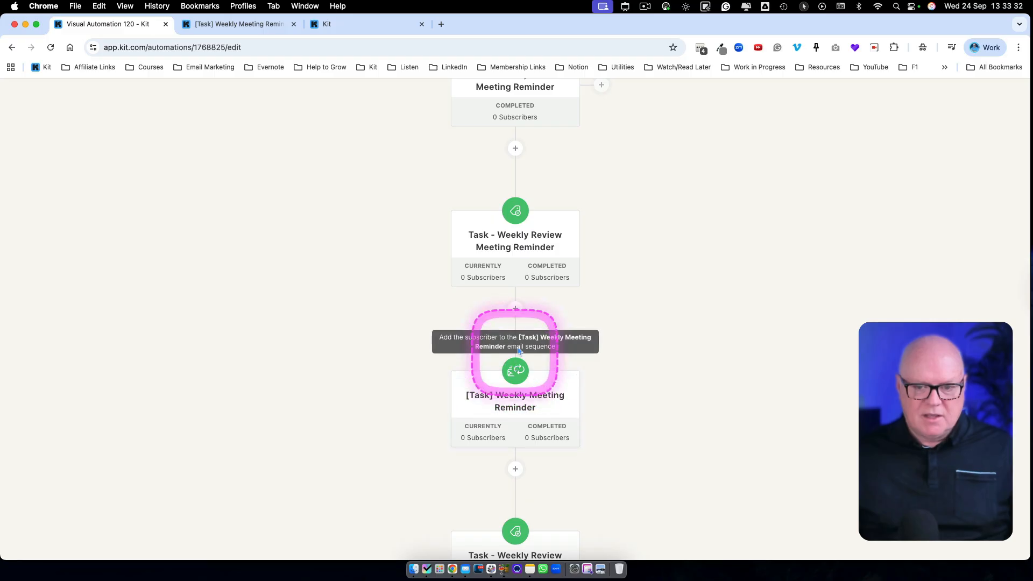
mouse_move(543, 398)
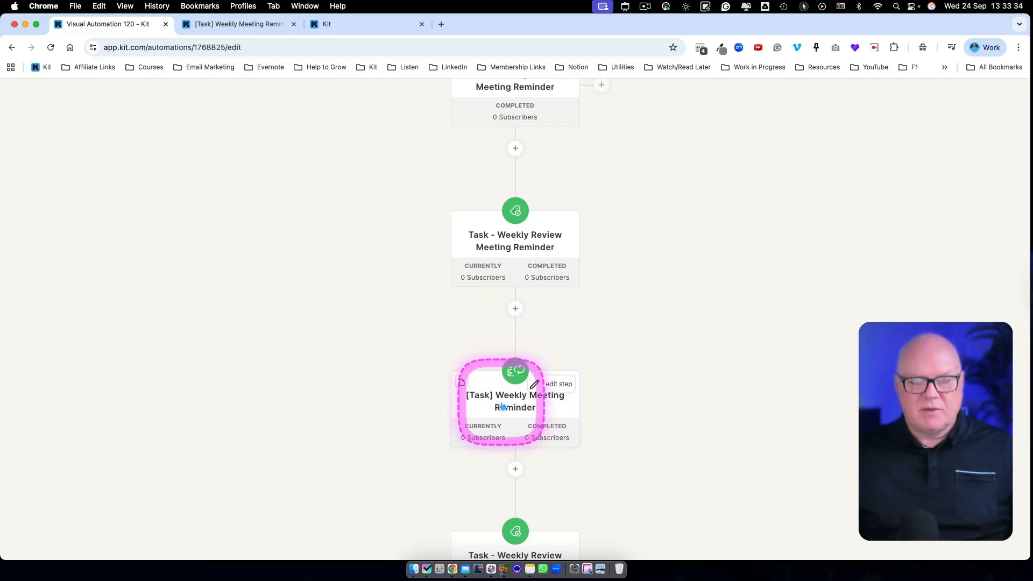
scroll(515, 376, "down", 3)
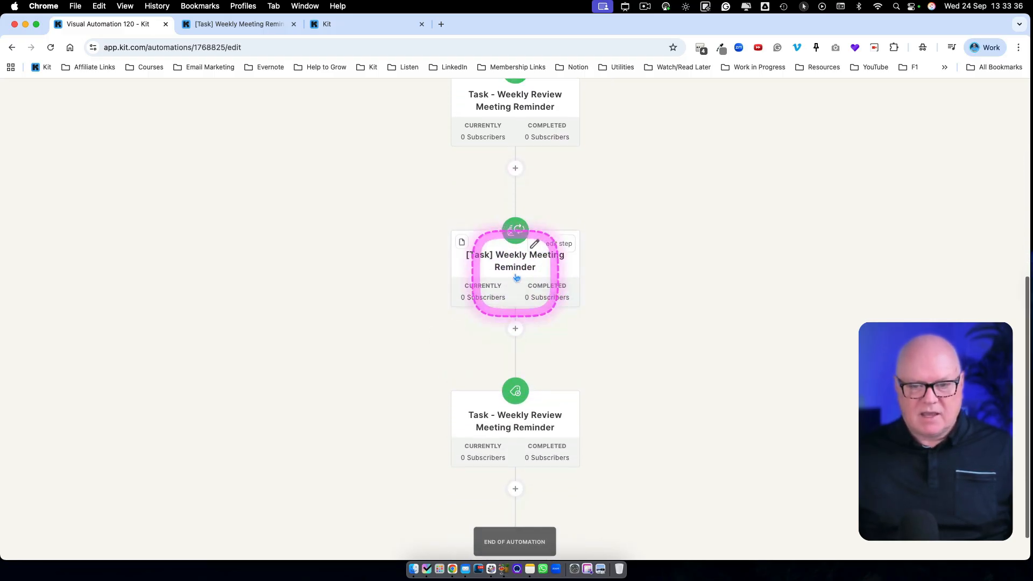
scroll(516, 278, "down", 1)
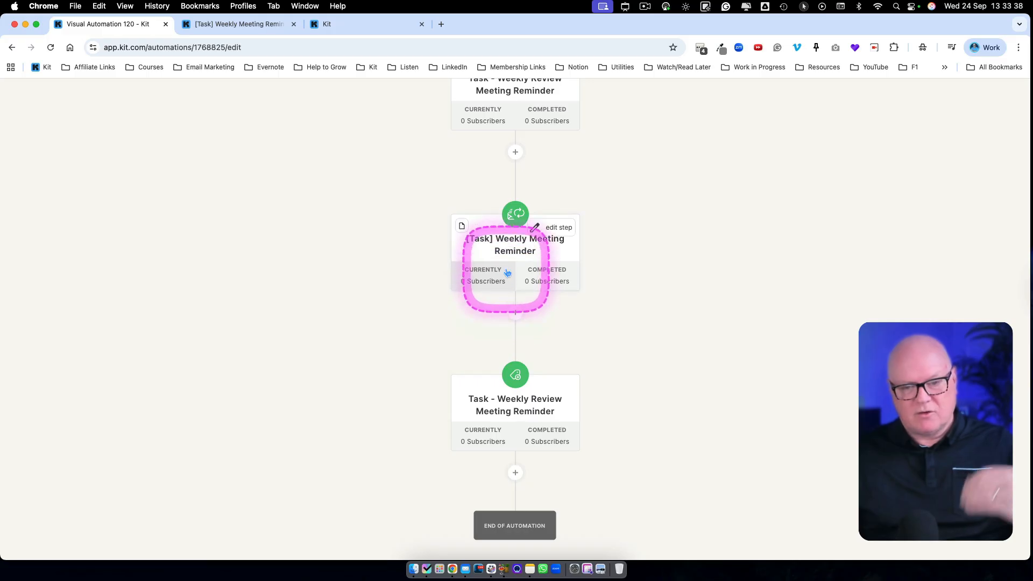
scroll(512, 393, "down", 1)
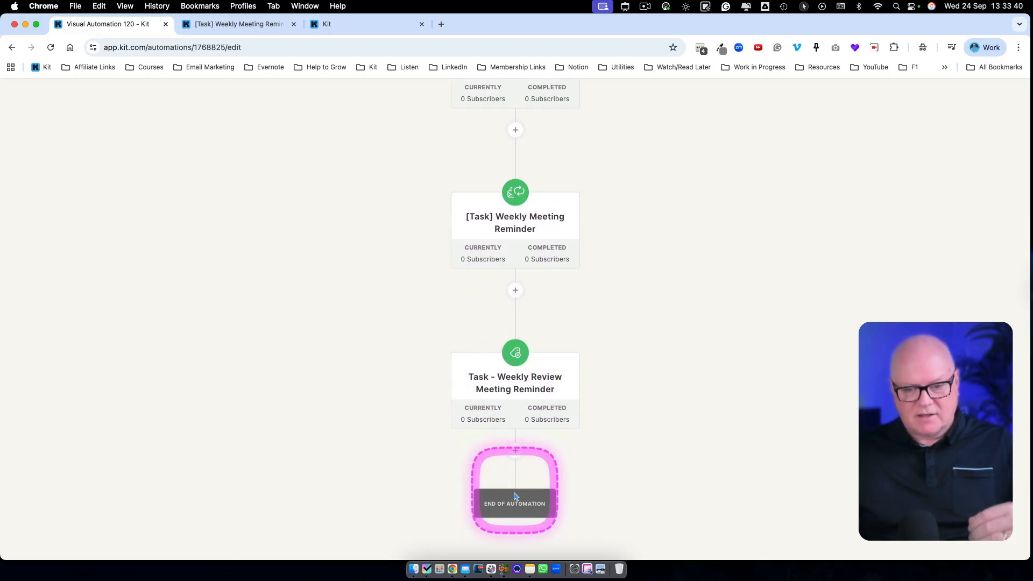
scroll(396, 286, "up", 15)
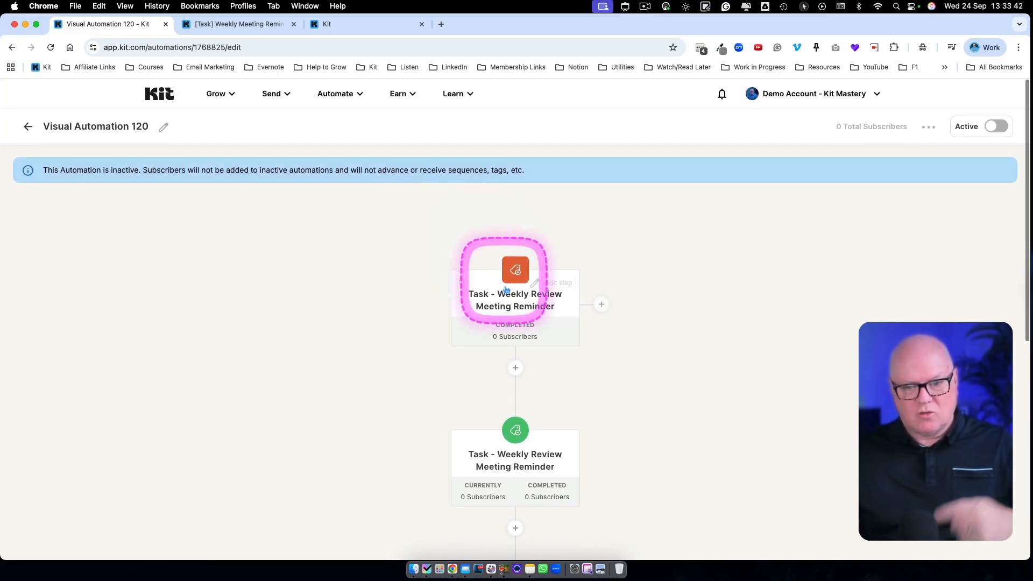
scroll(504, 309, "down", 4)
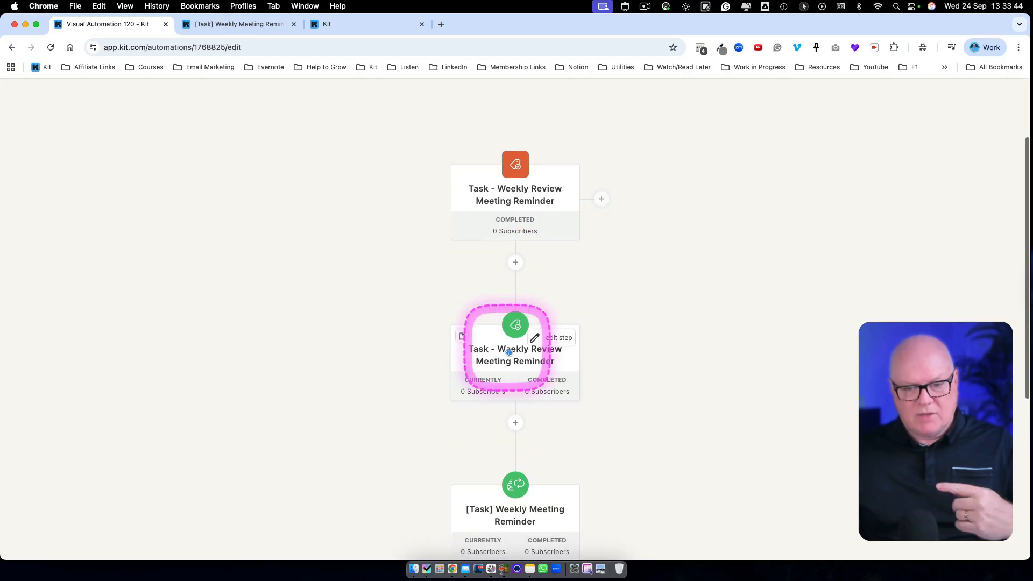
scroll(508, 352, "down", 7)
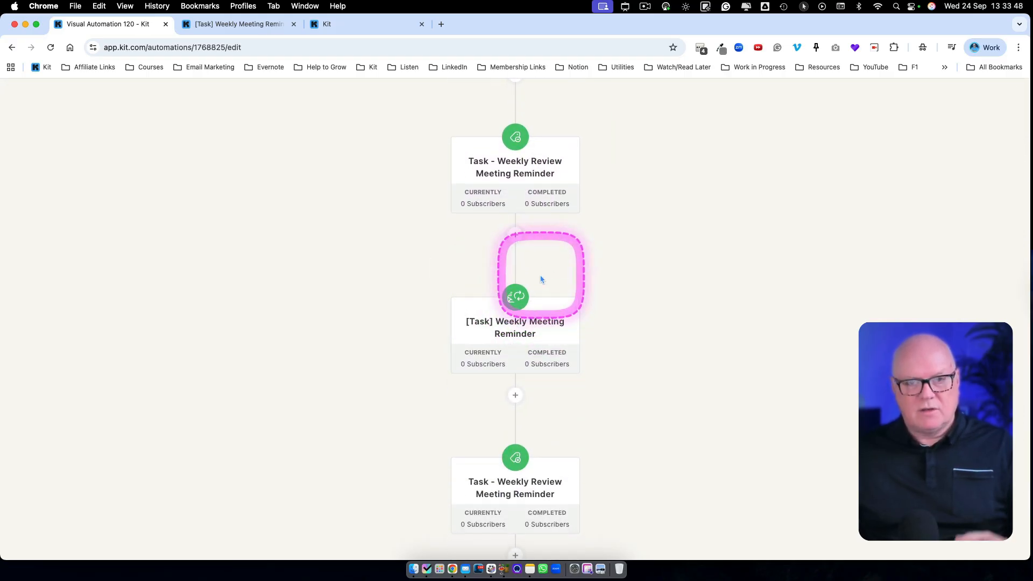
mouse_move(540, 331)
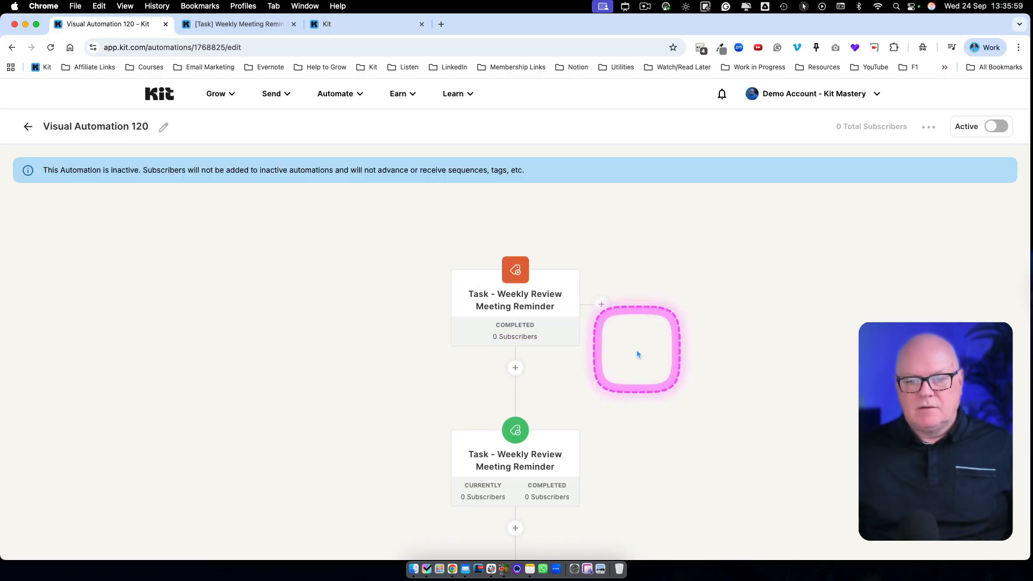
scroll(630, 358, "down", 3)
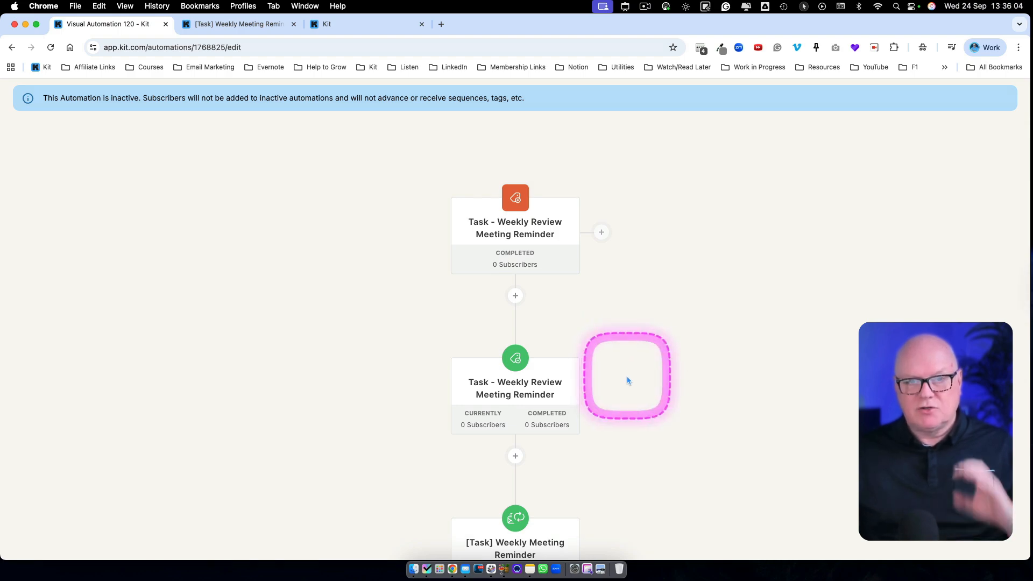
scroll(627, 377, "down", 6)
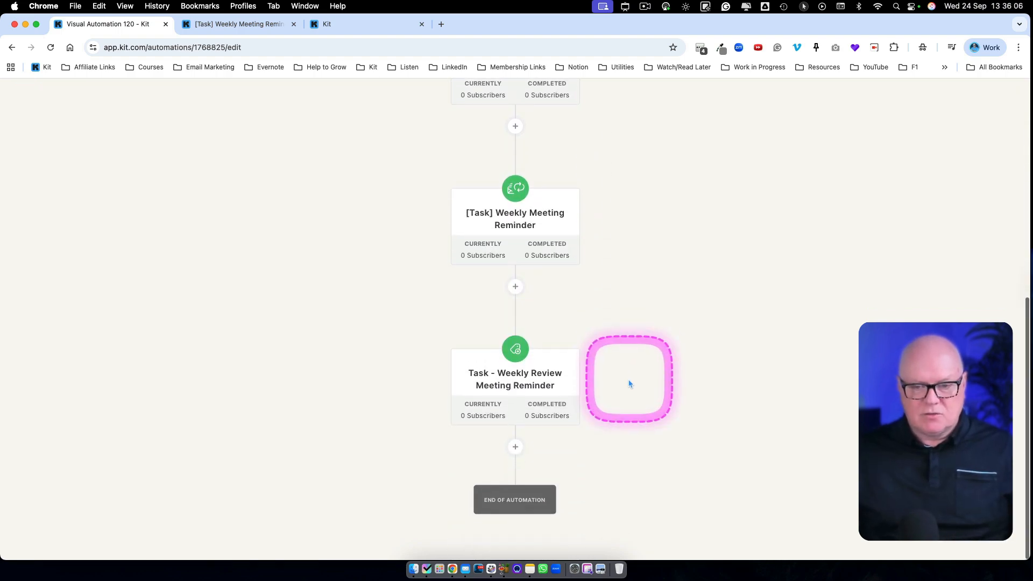
- Insert a 3-day delay between the "[Task] Weekly Meeting Reminder" sequence and the closing tag action
scroll(644, 384, "up", 3)
scroll(644, 384, "down", 3)
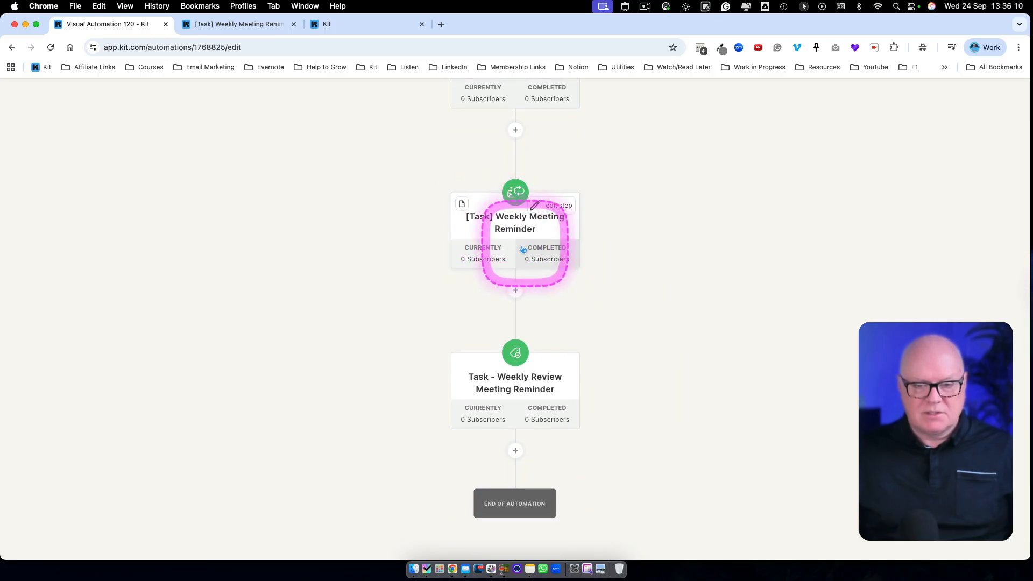
left_click(515, 292)
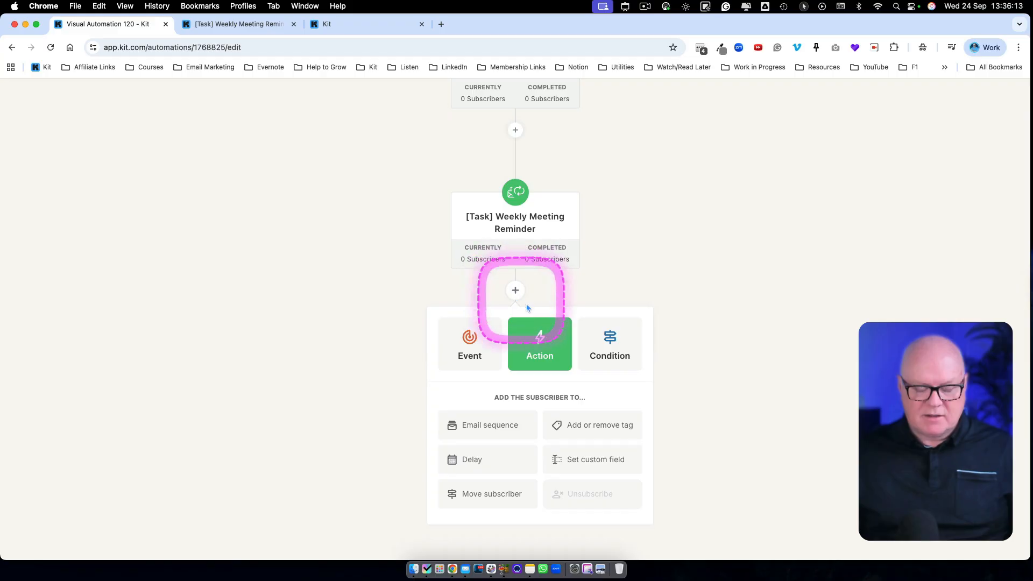
left_click(480, 456)
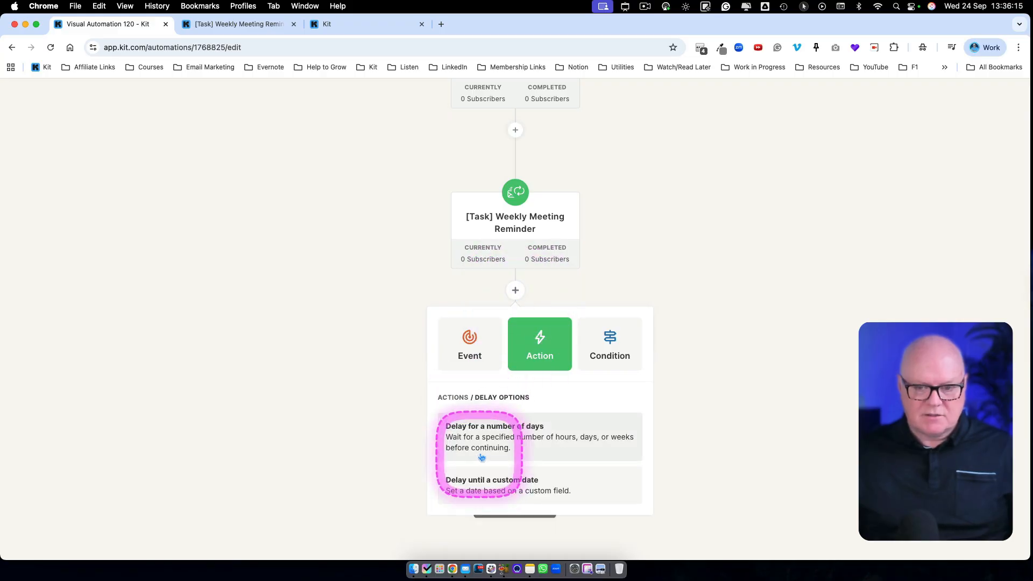
left_click(558, 438)
left_click(579, 436)
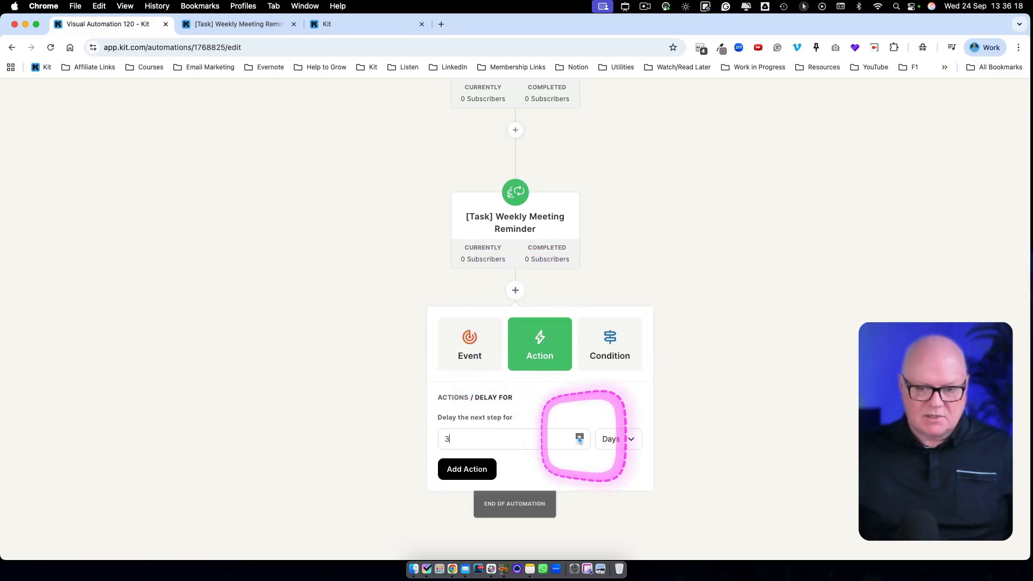
left_click(579, 436)
left_click(480, 471)
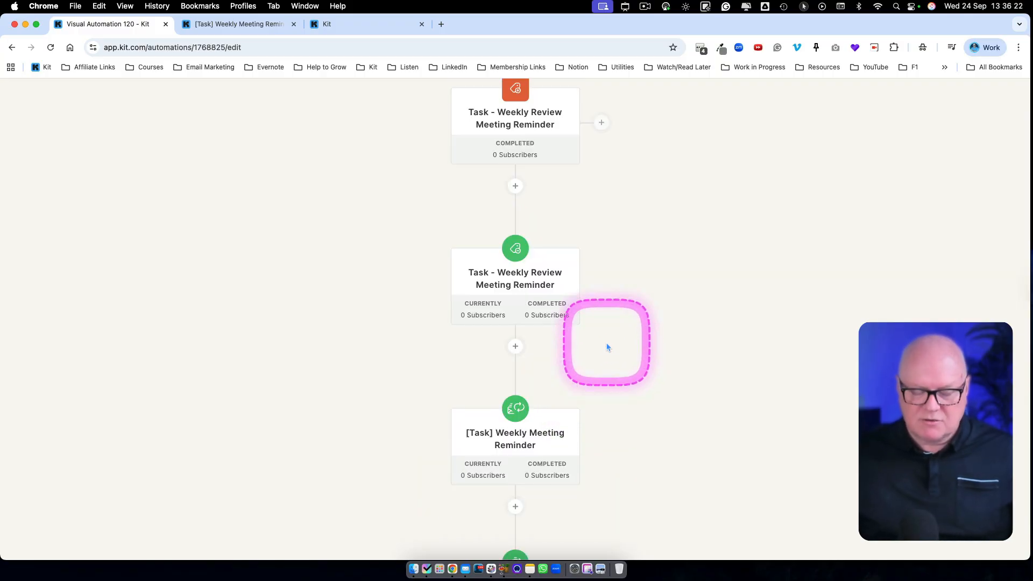
- Review how the 3-day delay fits into the flow between the reminder sequence and the closing tag action
scroll(605, 343, "up", 5)
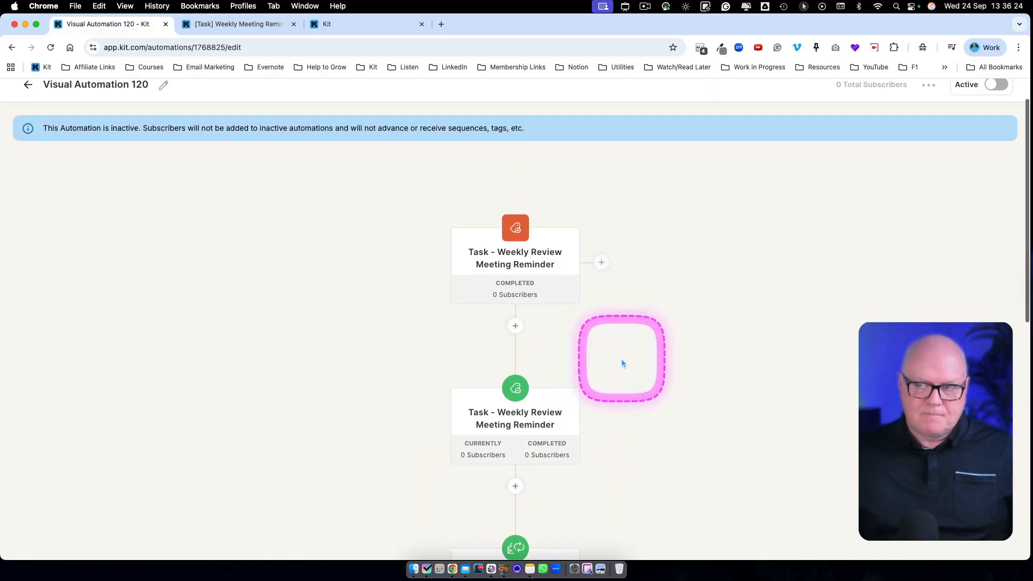
scroll(621, 363, "down", 10)
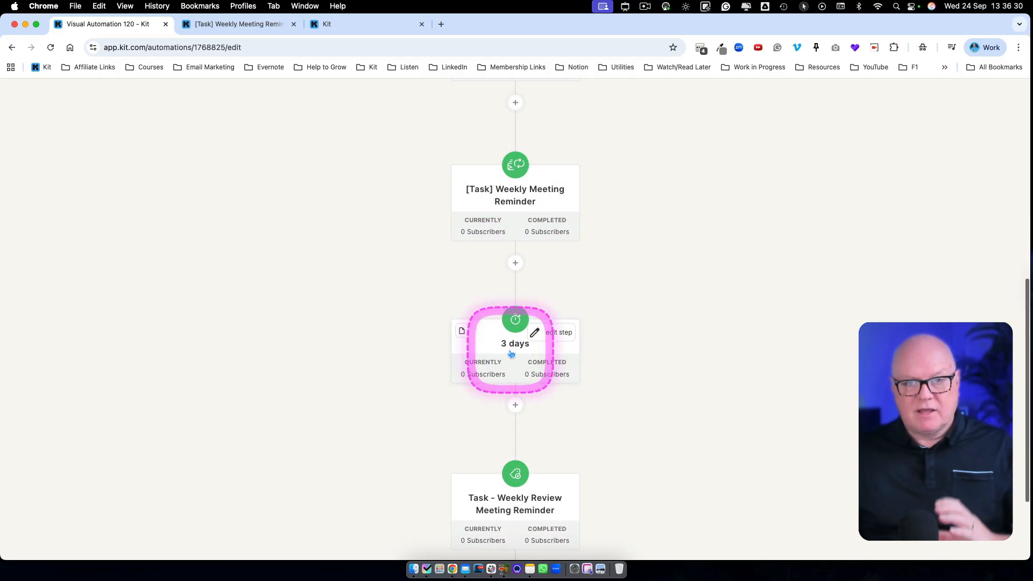
scroll(511, 353, "down", 3)
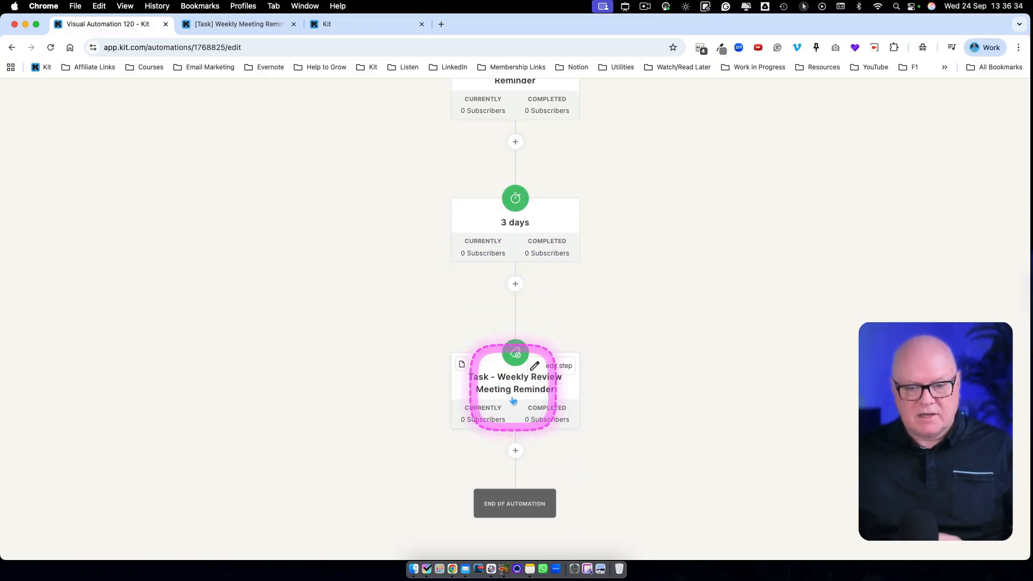
scroll(513, 400, "up", 10)
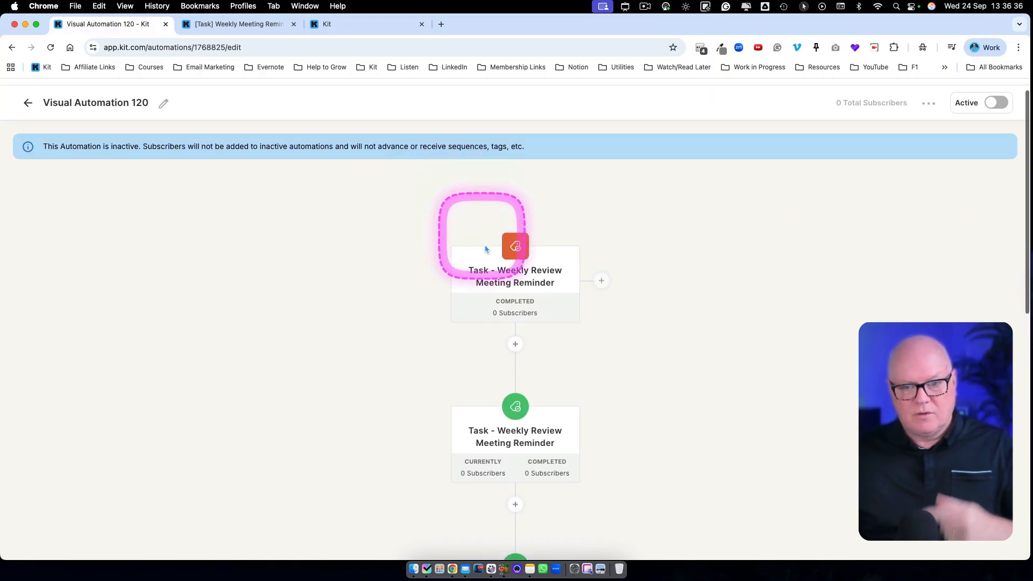
mouse_move(490, 267)
scroll(484, 301, "down", 12)
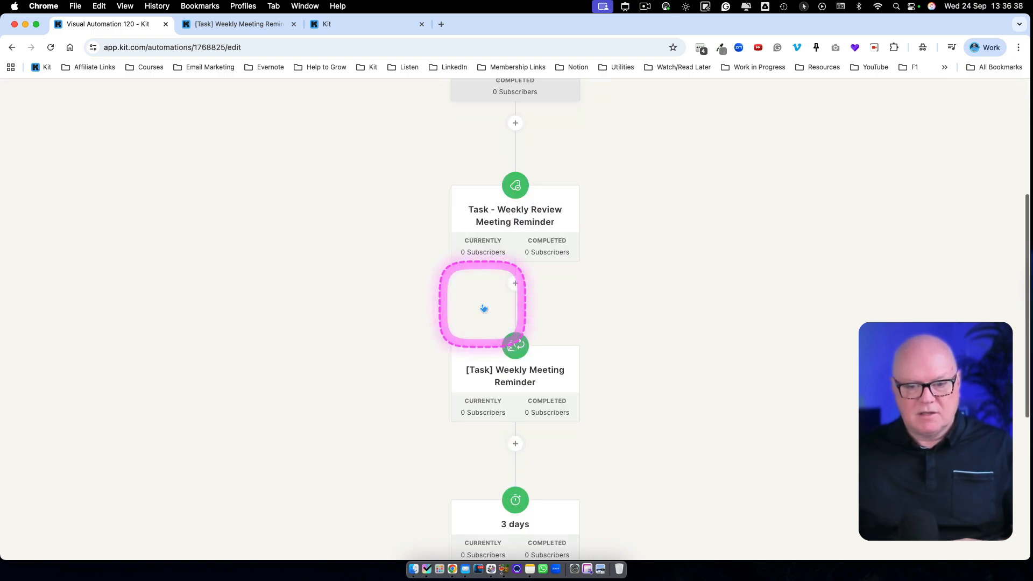
scroll(479, 296, "up", 3)
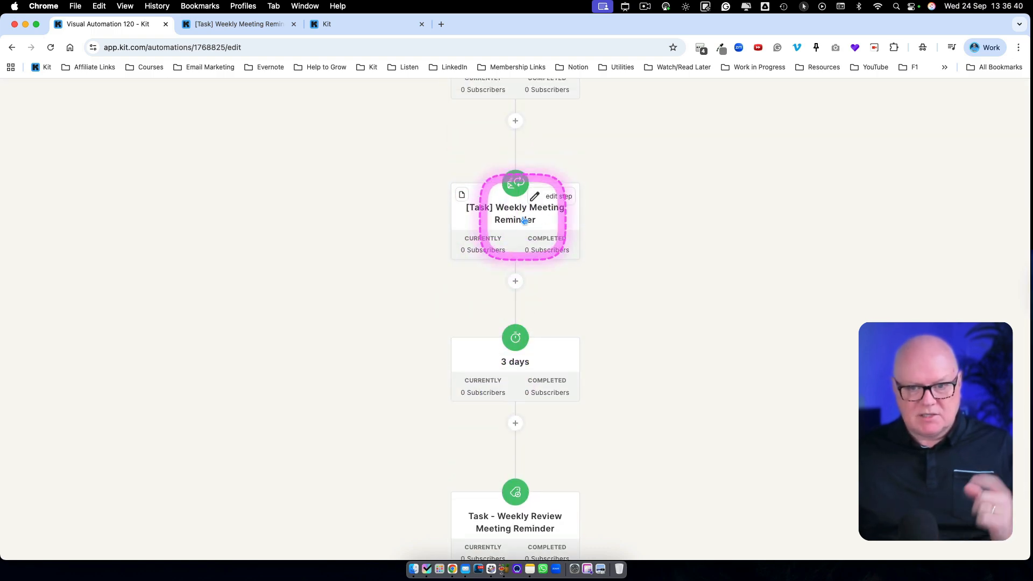
scroll(541, 349, "down", 2)
scroll(532, 356, "down", 1)
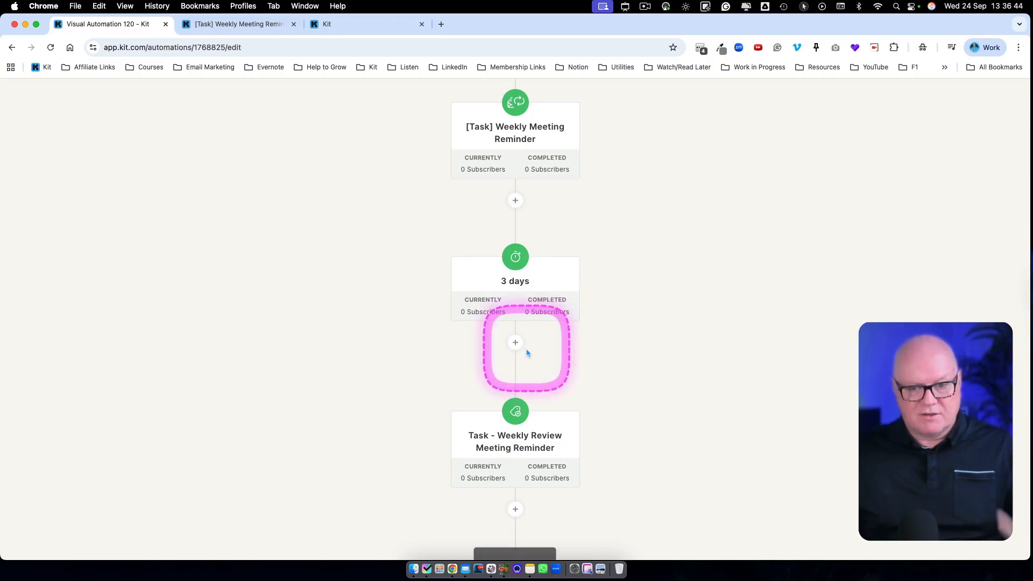
scroll(515, 377, "down", 2)
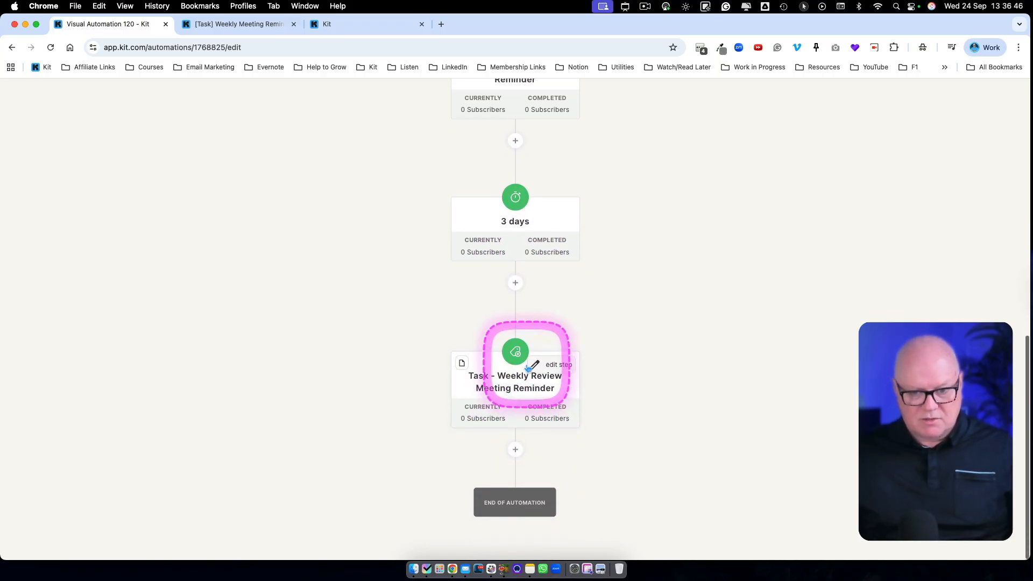
- Trace the full loop from the tag entry point through tag removal, sequence, delay and re-tagging back to the entry point
scroll(515, 386, "up", 15)
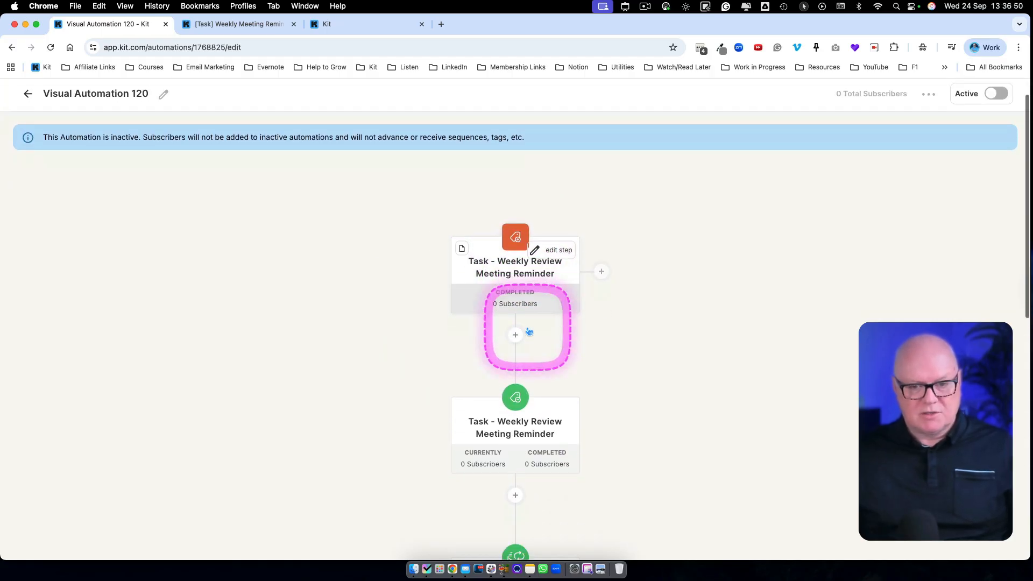
scroll(526, 330, "down", 5)
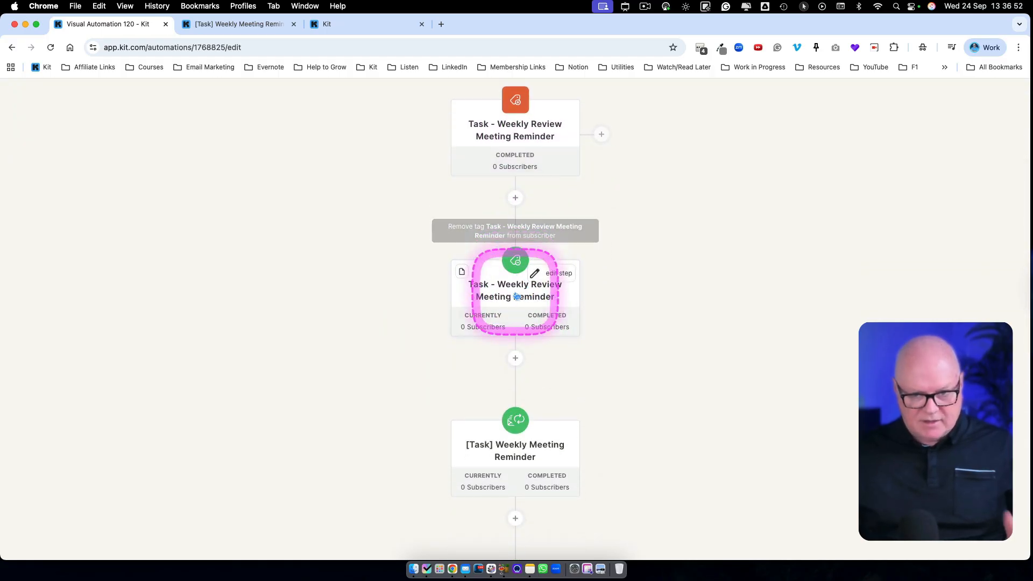
scroll(516, 303, "down", 2)
scroll(516, 303, "down", 2)
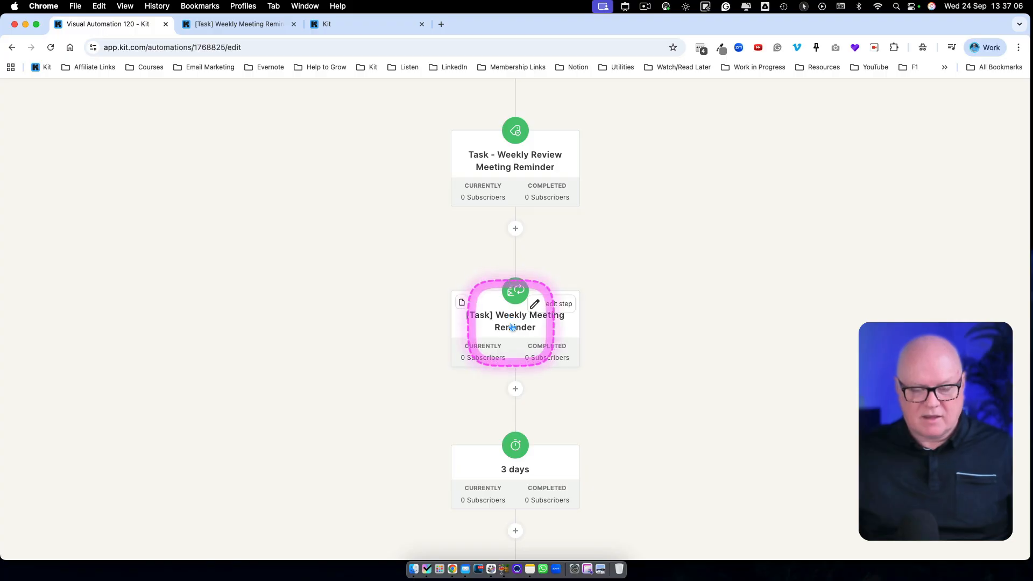
scroll(512, 327, "down", 2)
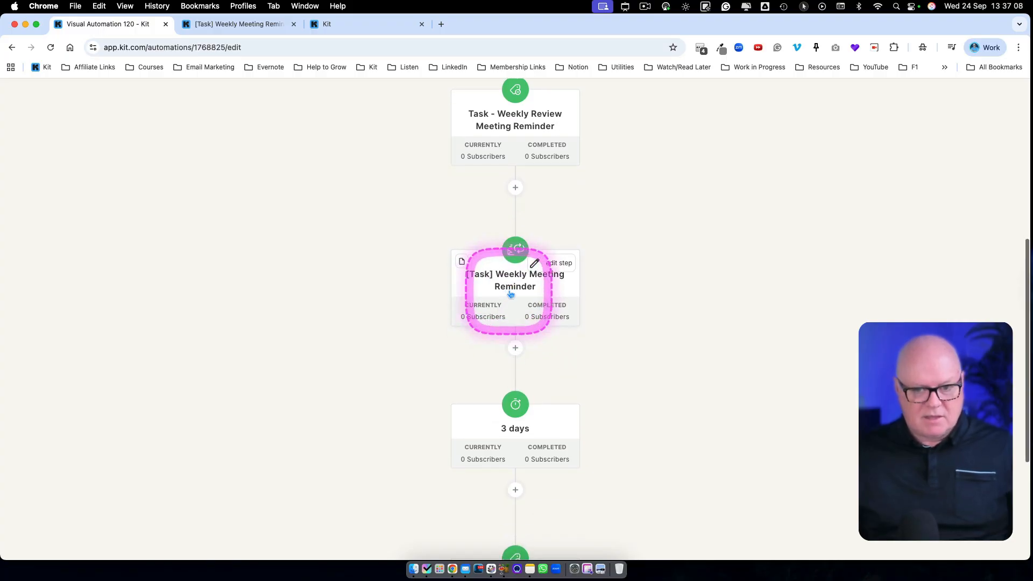
scroll(511, 301, "down", 5)
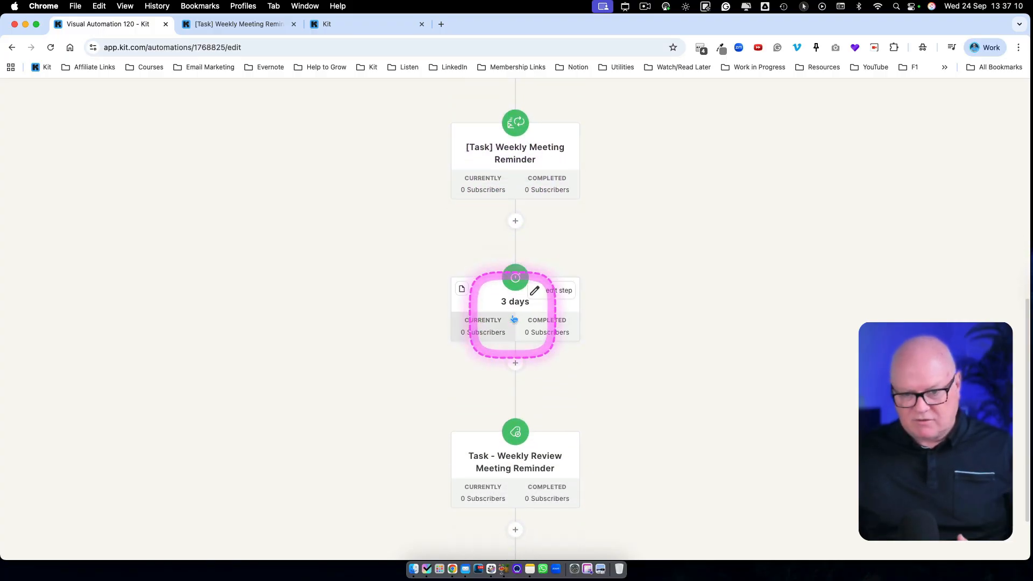
scroll(513, 320, "down", 3)
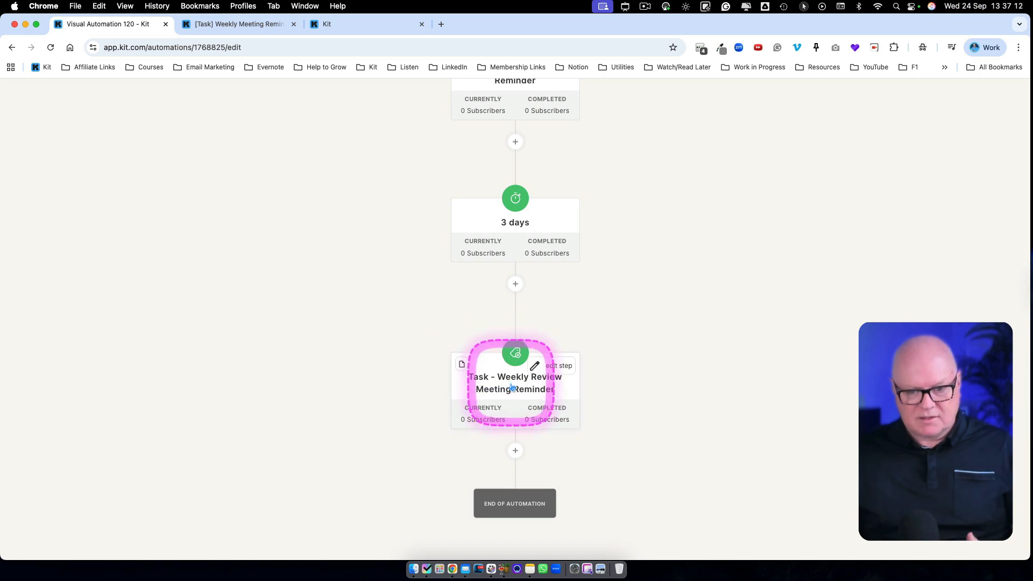
scroll(512, 387, "up", 15)
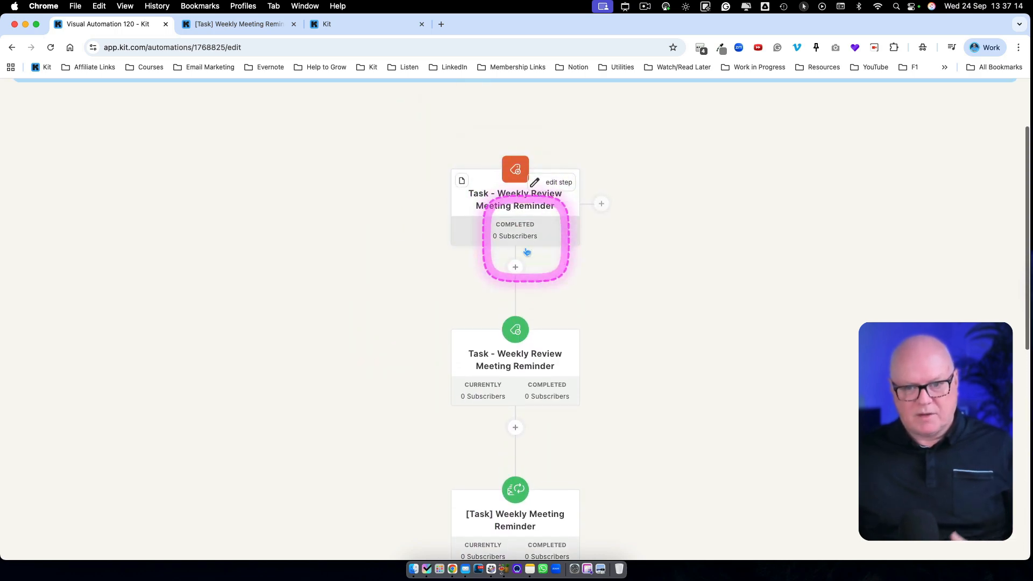